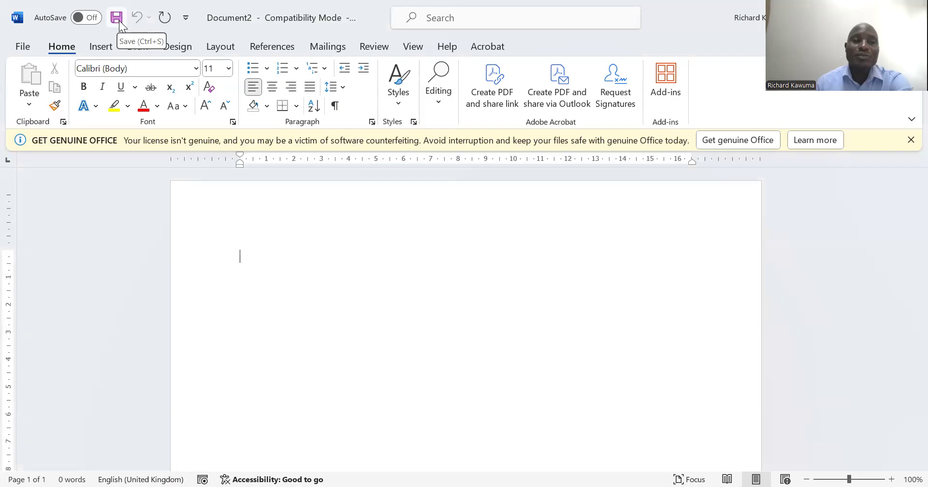
Start saving the blank document as a new file, browsing the Desktop and Downloads before choosing the Documents folder
click(22, 47)
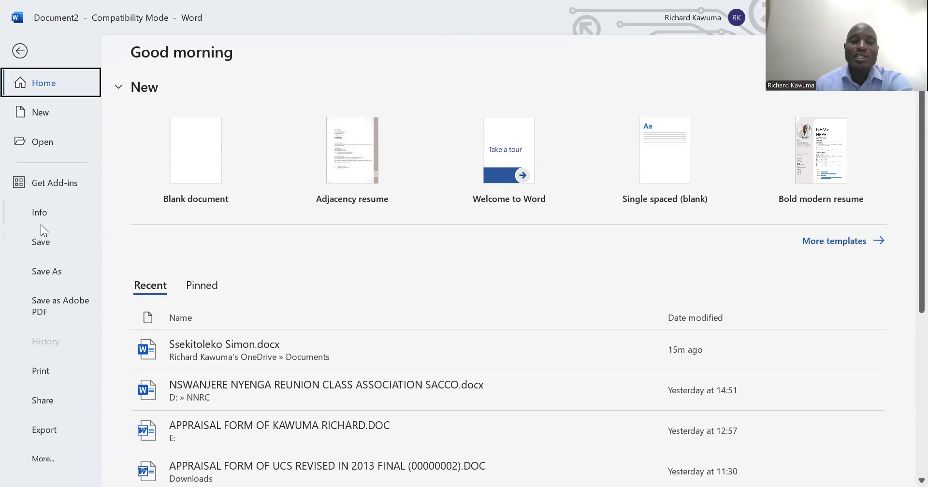
click(43, 273)
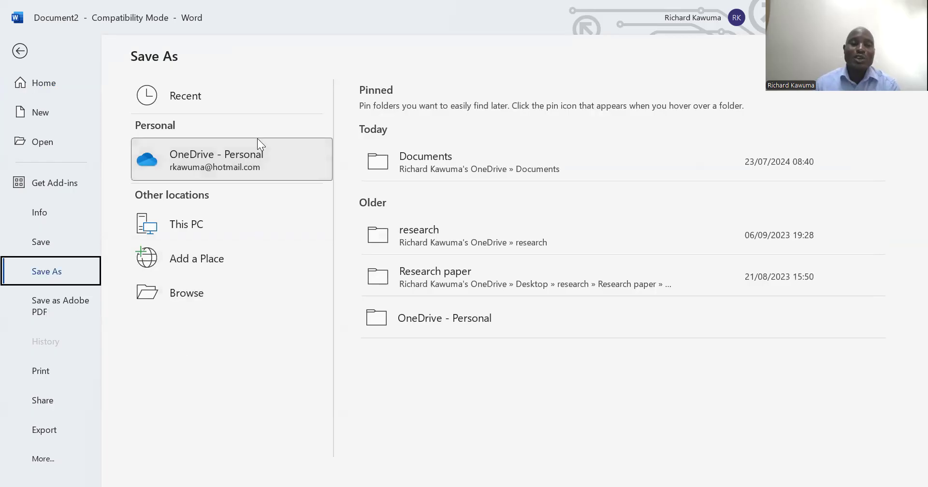
click(175, 297)
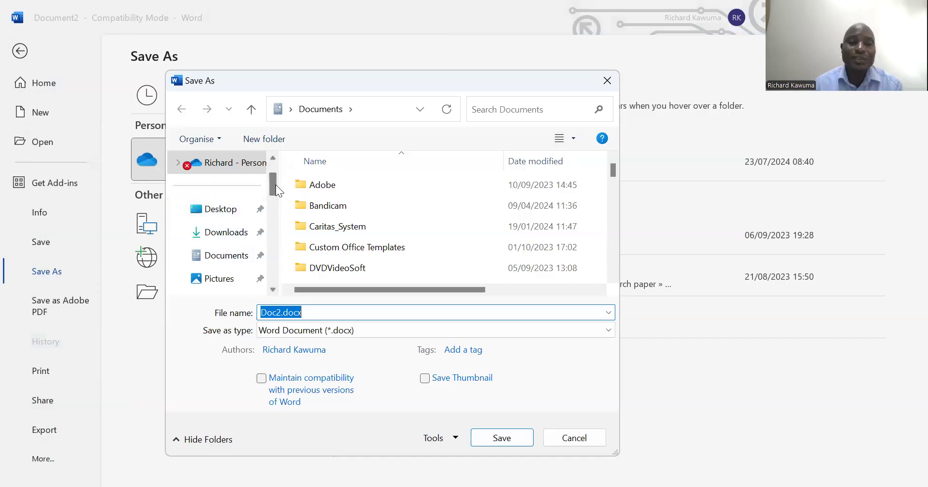
mouse_move(276, 185)
mouse_down()
mouse_move(270, 283)
mouse_move(280, 185)
mouse_move(274, 167)
mouse_move(275, 272)
mouse_move(268, 174)
mouse_up()
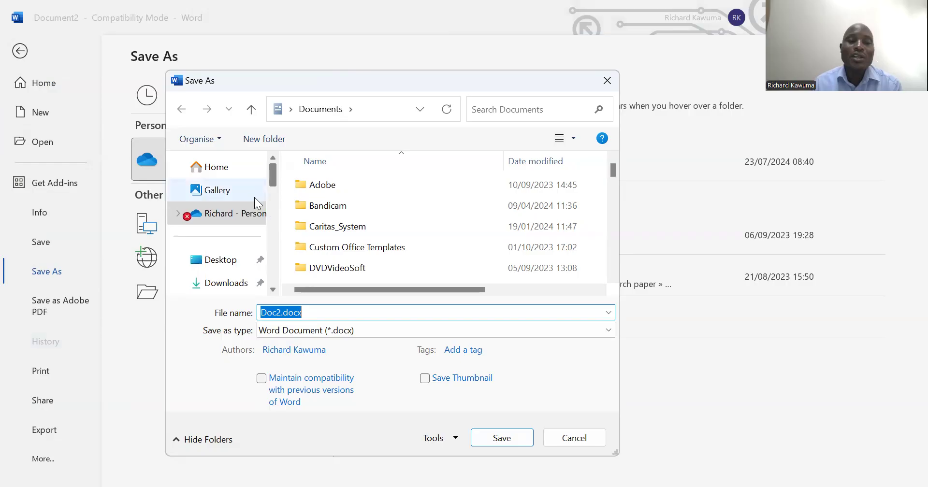
click(214, 262)
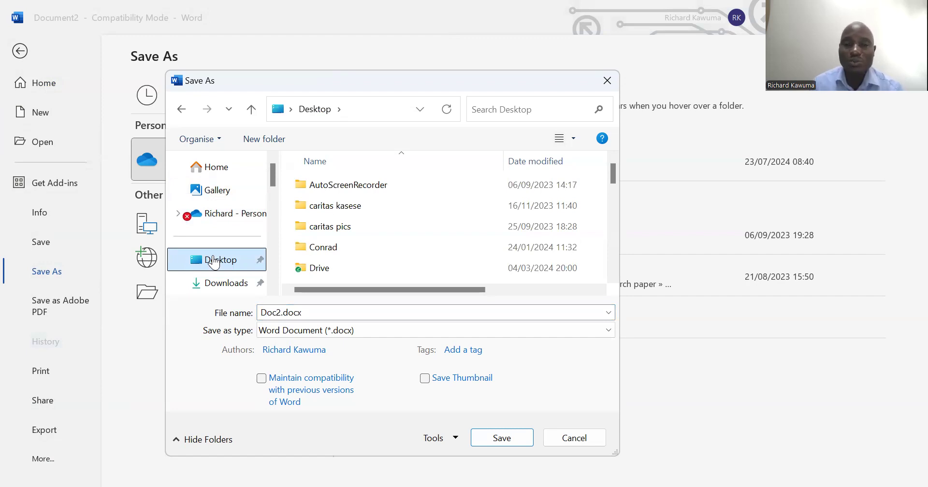
click(221, 284)
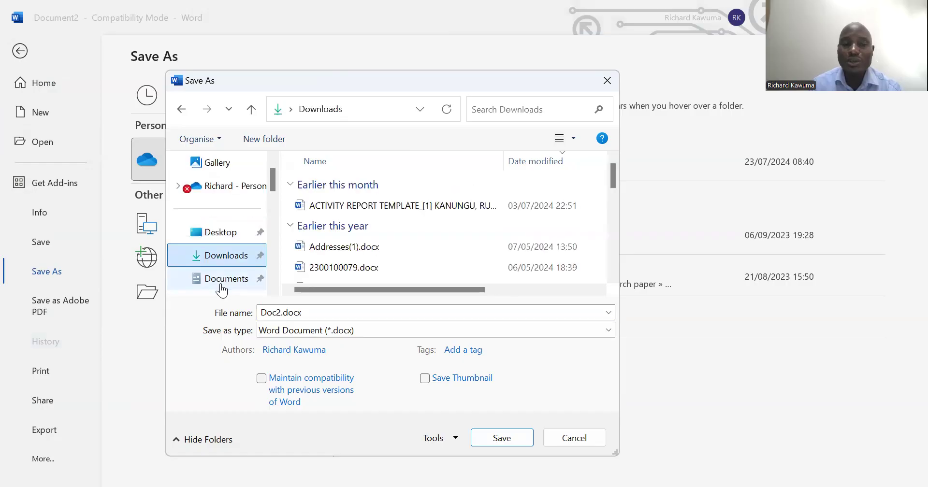
click(273, 291)
click(233, 260)
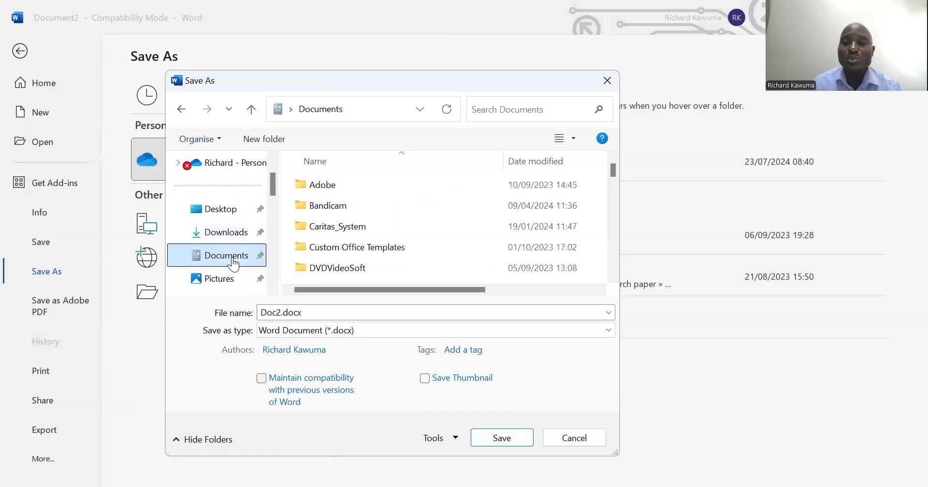
Name the file lesson1 and save it as a Word document in the Documents folder
drag(272, 289, 271, 289)
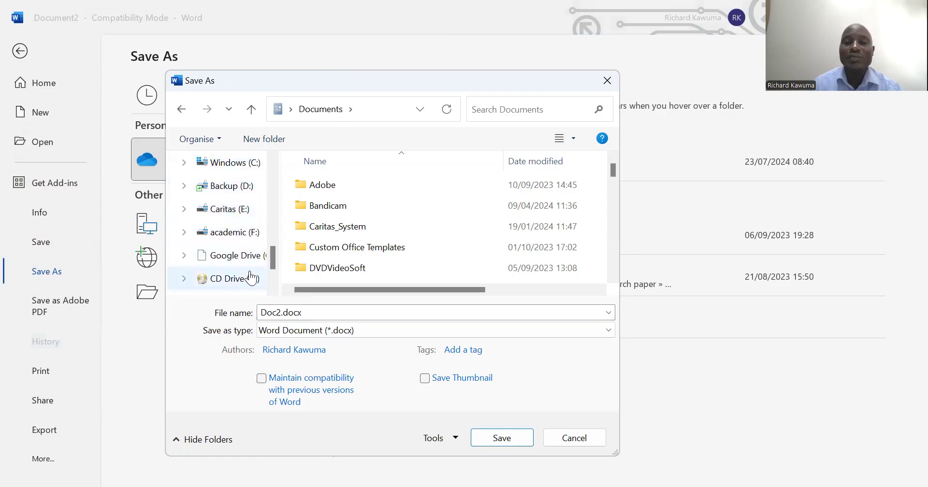
drag(274, 157, 274, 157)
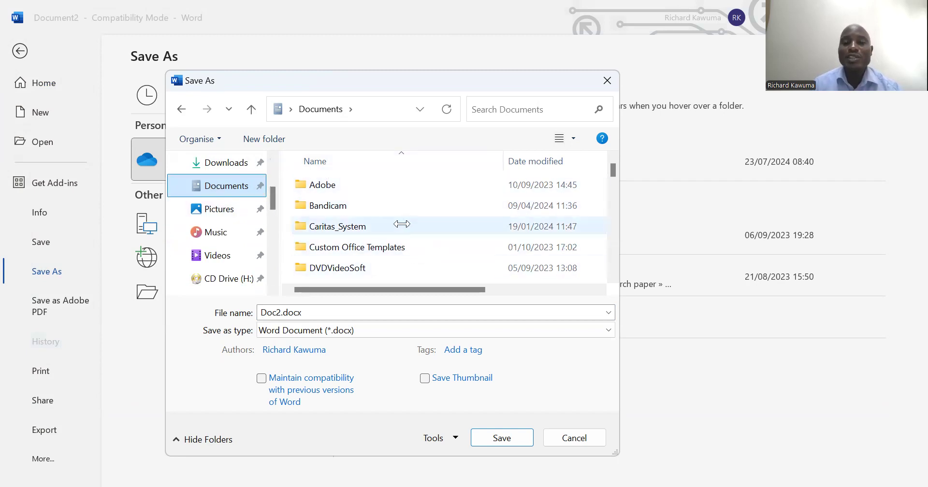
scroll(401, 224, down, 20)
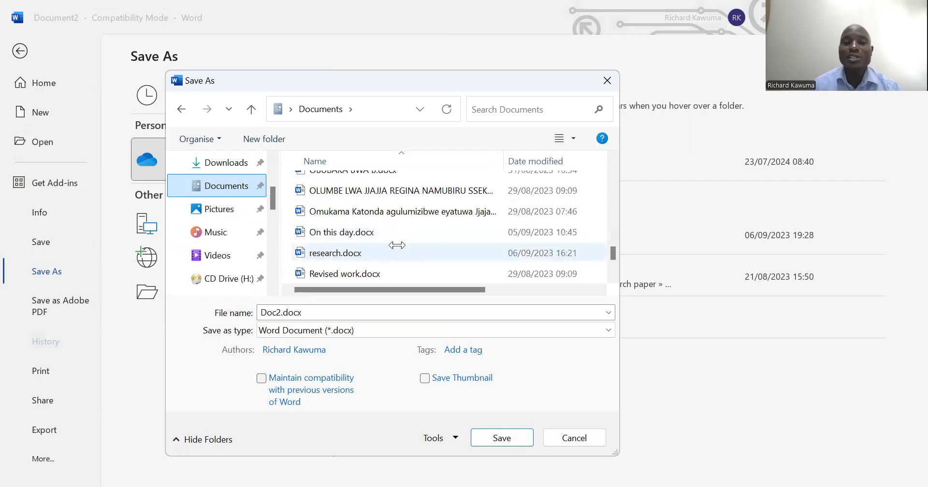
scroll(396, 245, down, 1)
scroll(397, 245, up, 15)
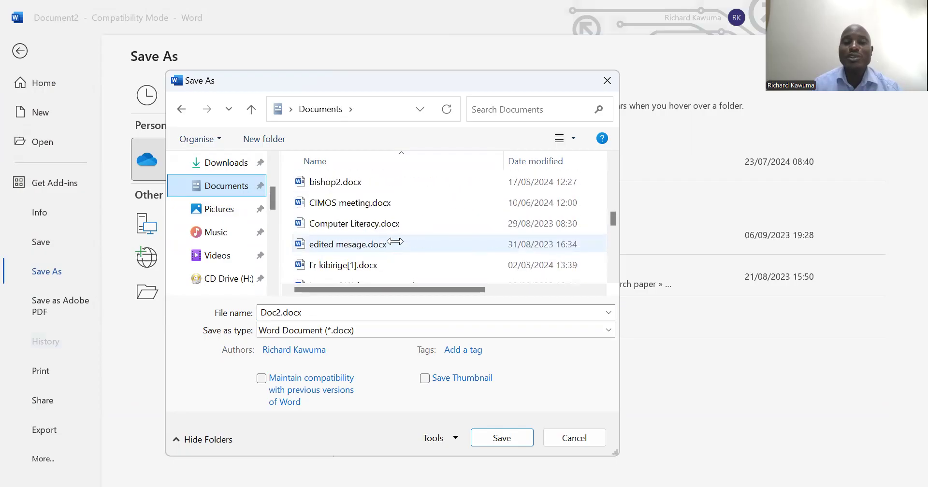
scroll(395, 241, up, 2)
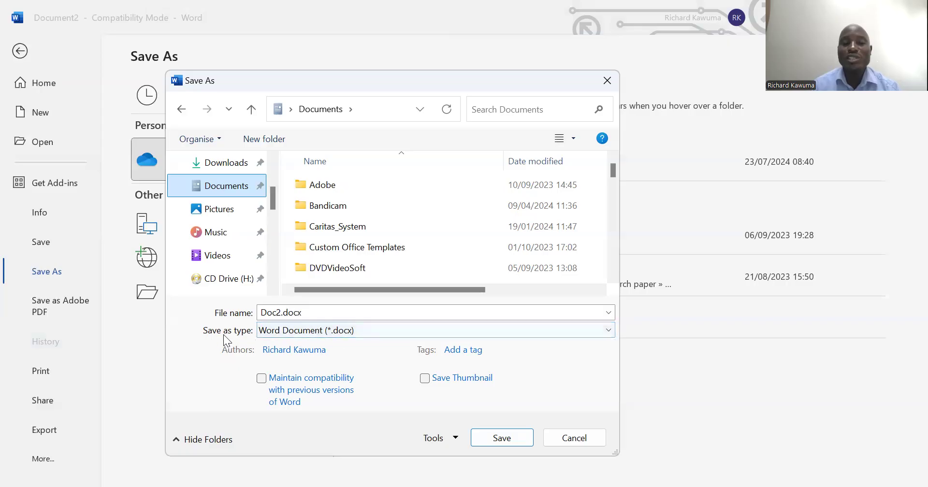
click(320, 312)
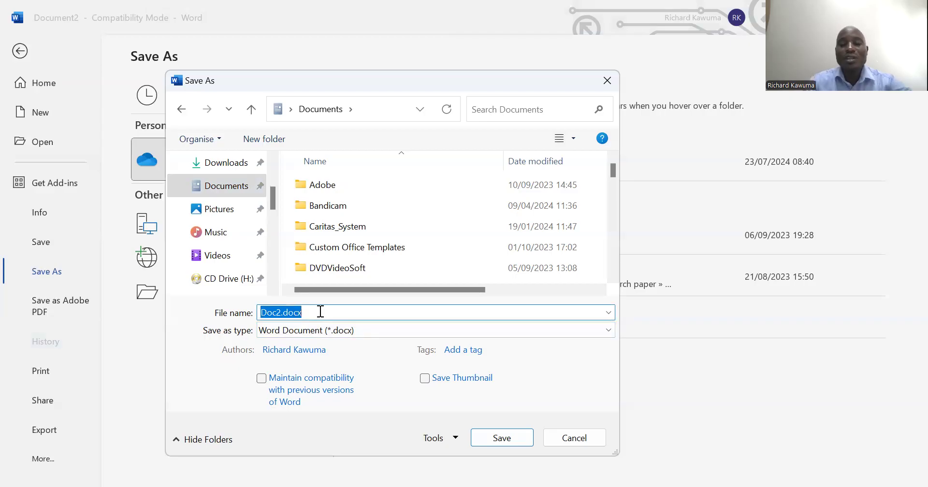
key(BackSpace)
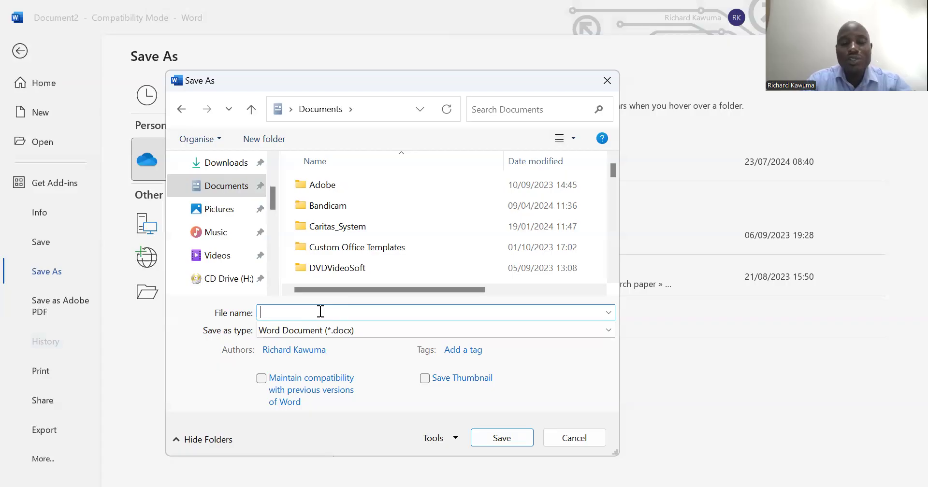
text(le)
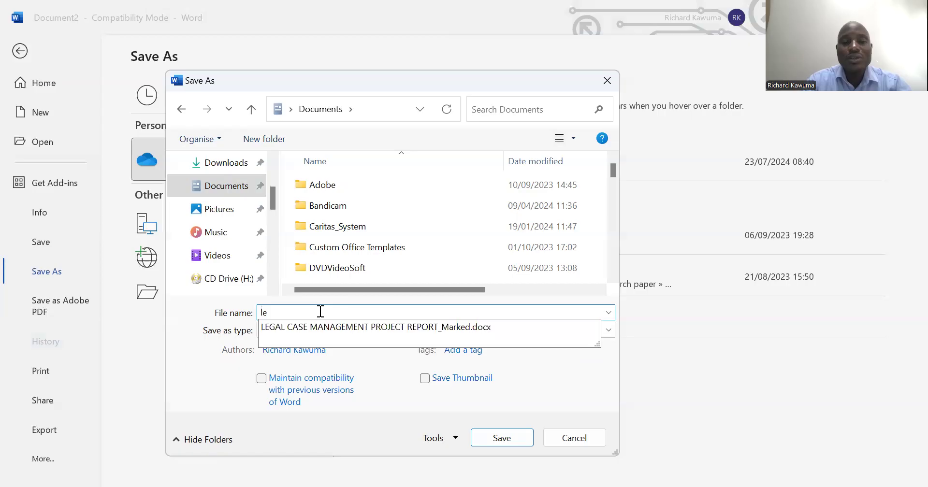
text(sson1)
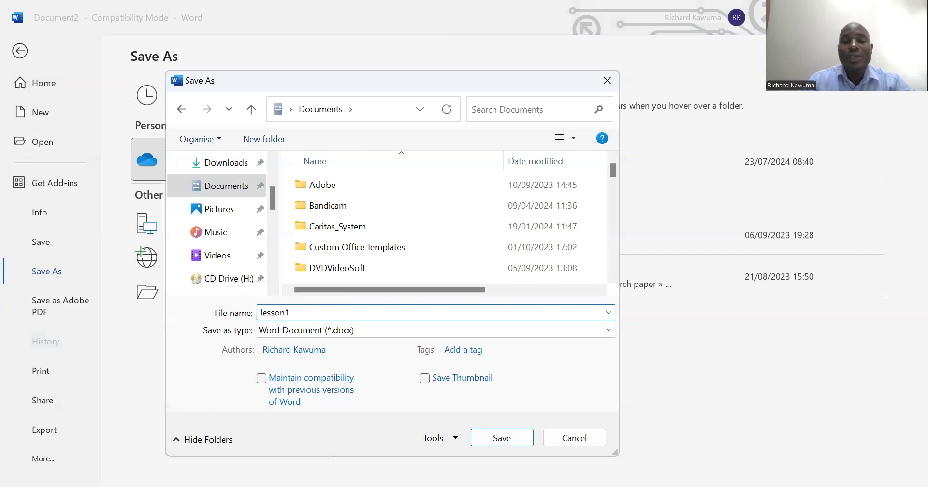
click(501, 438)
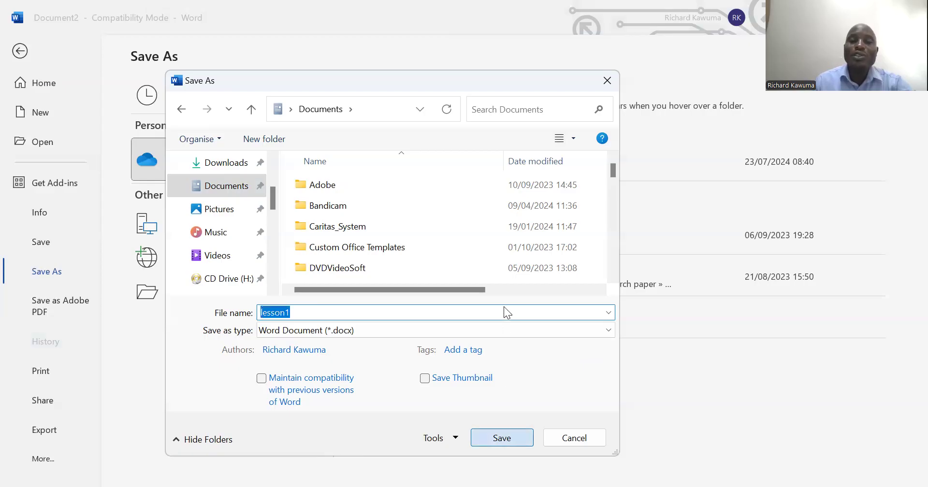
click(510, 286)
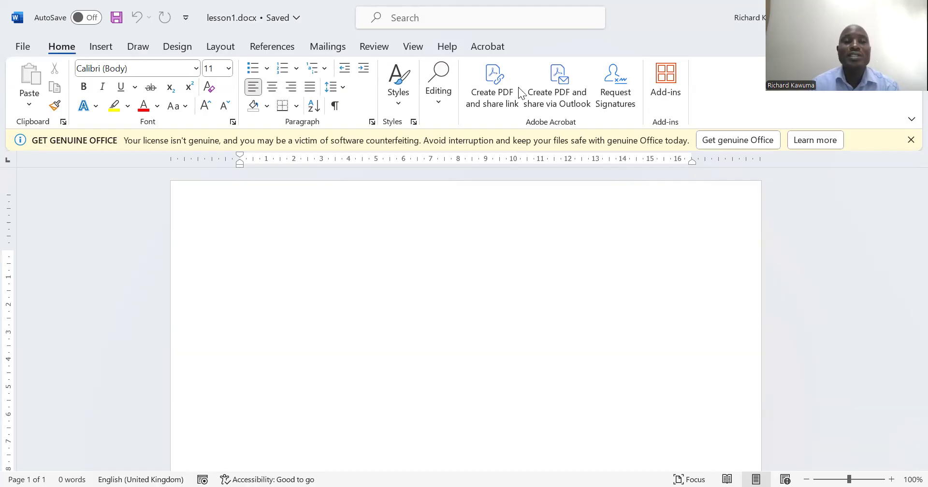
Look through the file options and the command sets for inserting, drawing, design, layout, references, mailings, reviewing and viewing
click(22, 47)
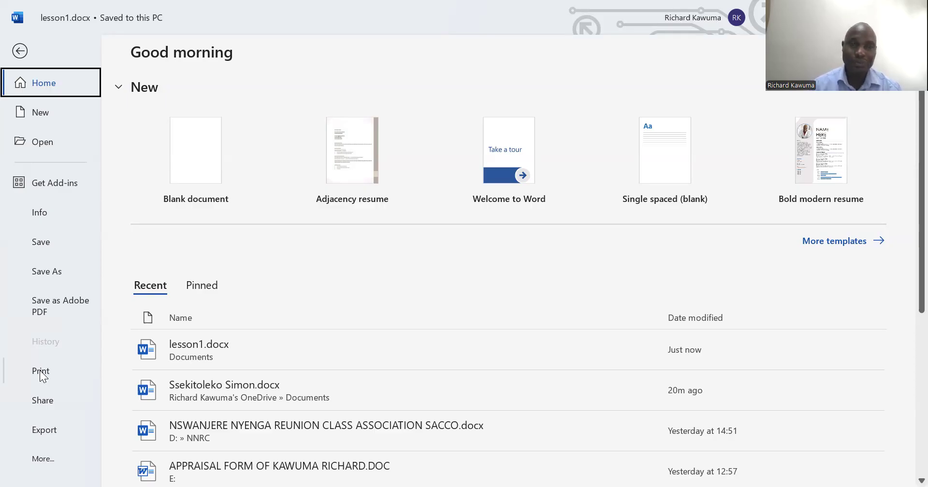
click(20, 50)
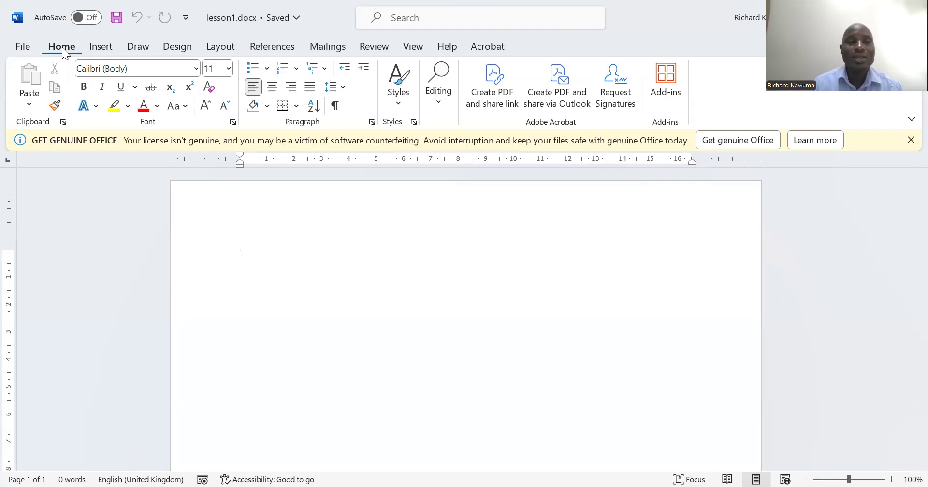
click(91, 45)
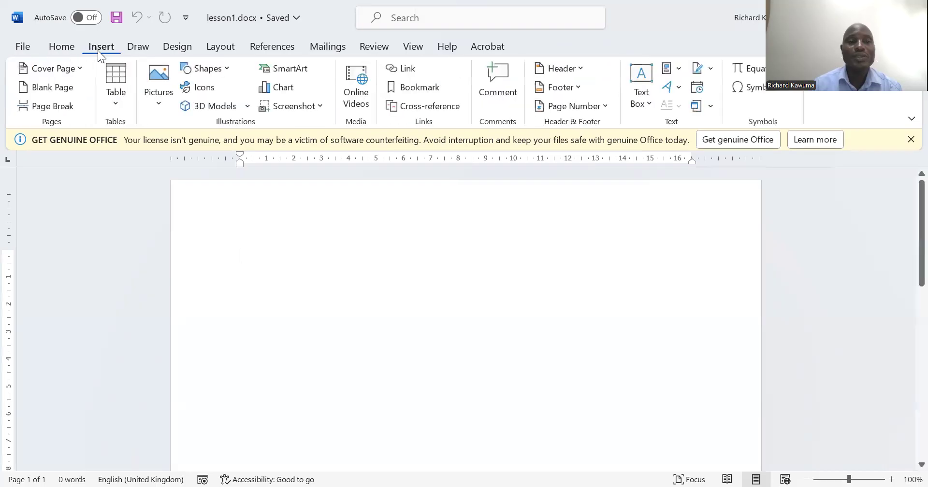
click(135, 46)
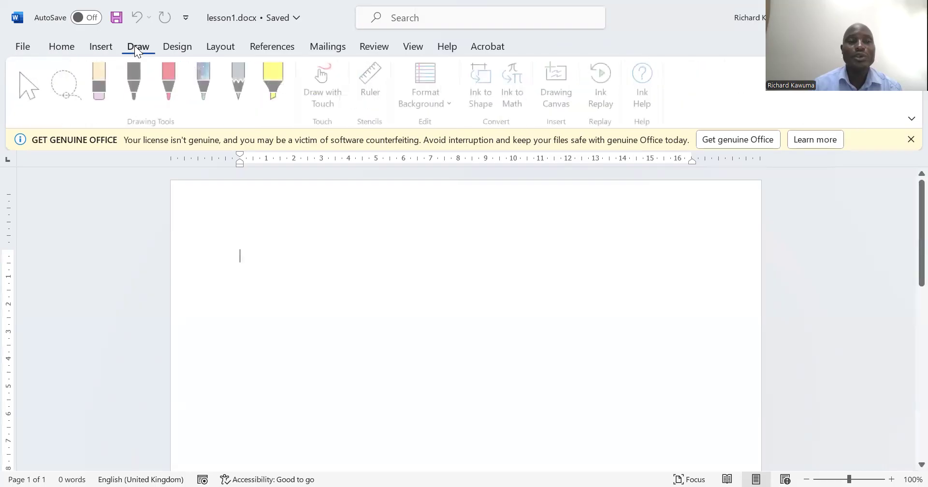
click(176, 48)
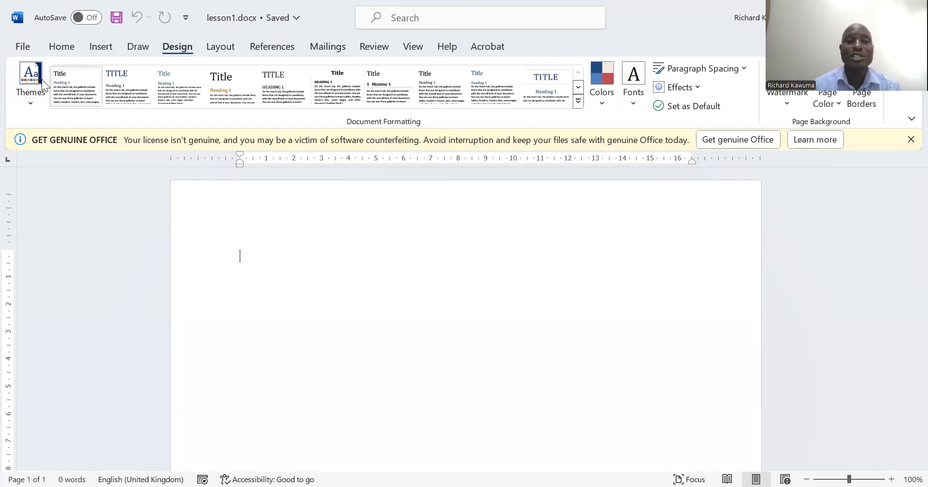
click(215, 48)
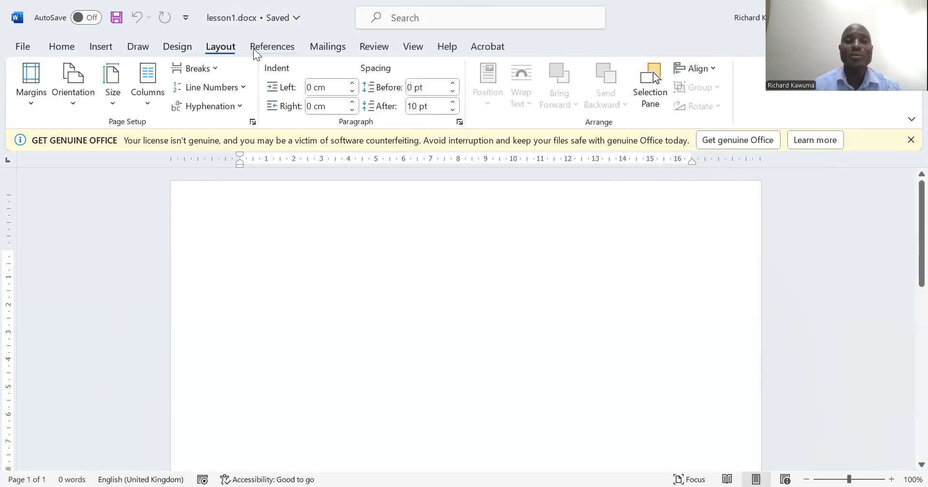
click(266, 49)
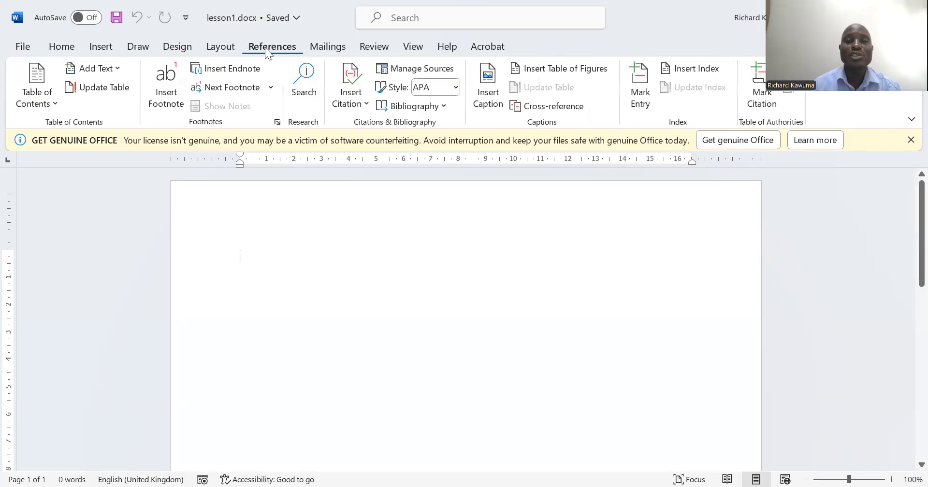
click(320, 48)
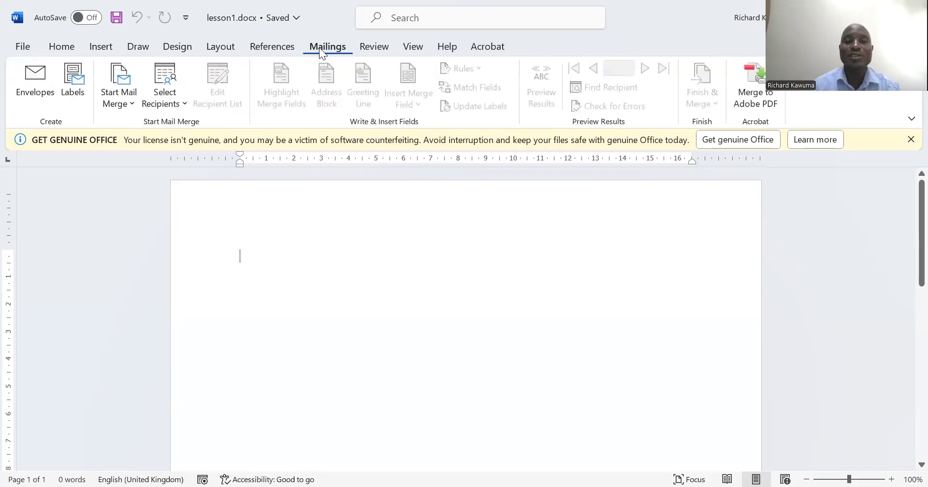
click(366, 47)
click(408, 46)
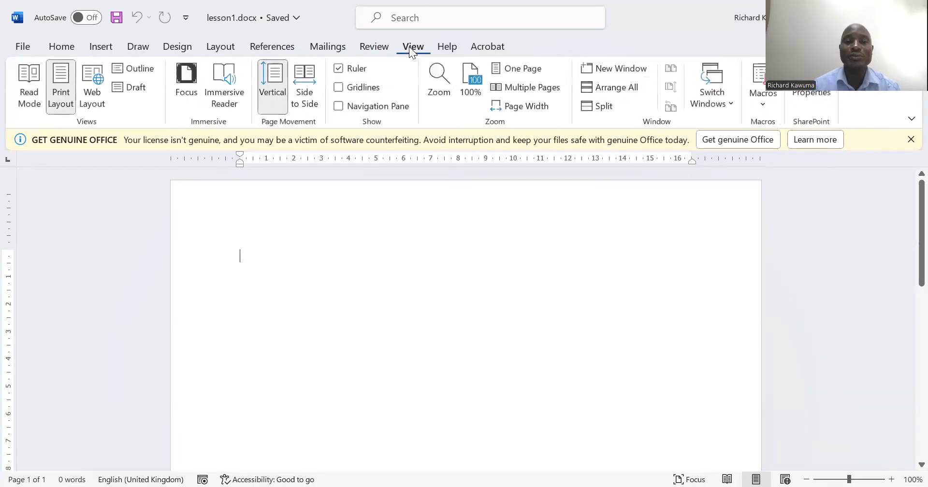
click(65, 47)
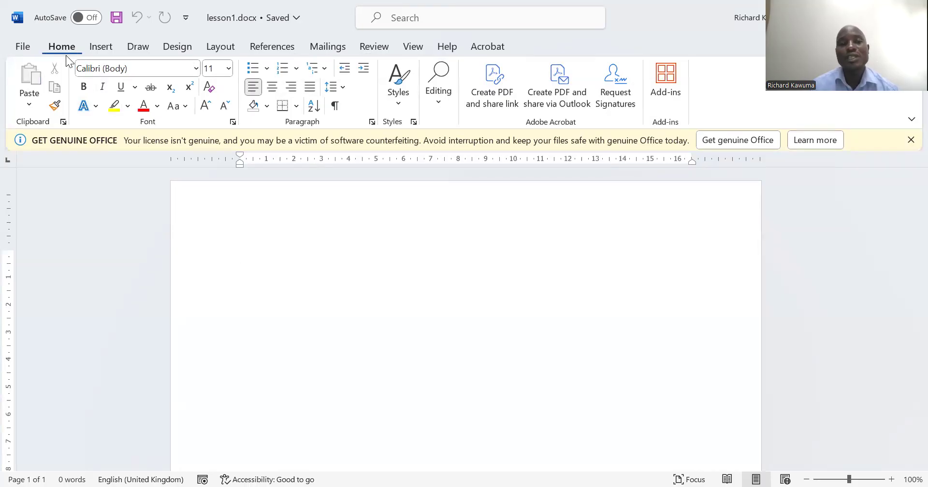
click(101, 47)
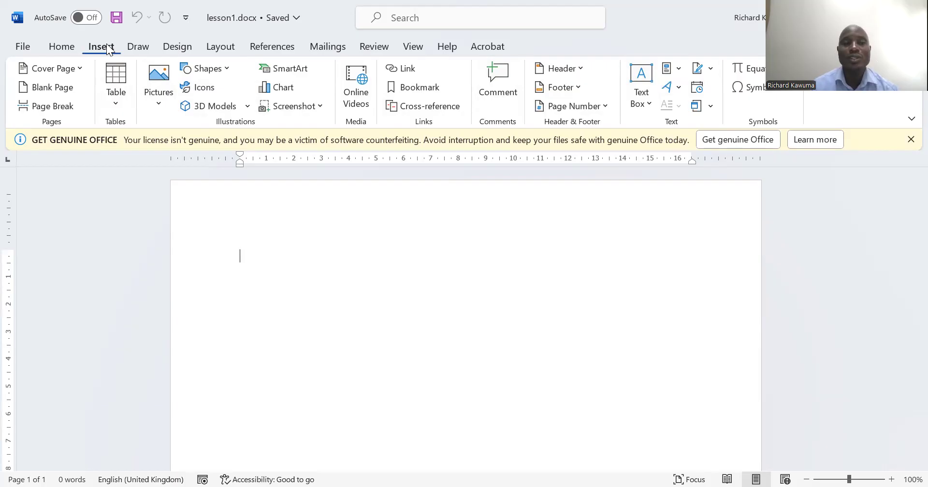
click(139, 47)
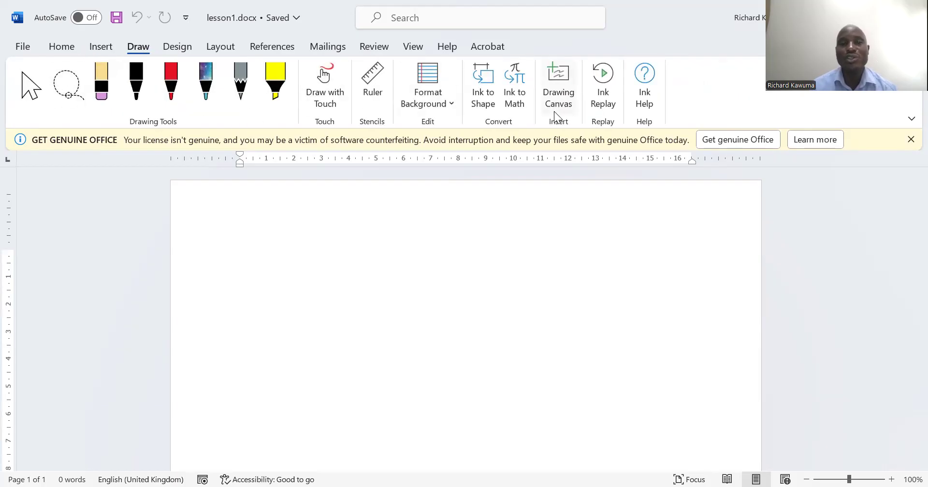
click(327, 49)
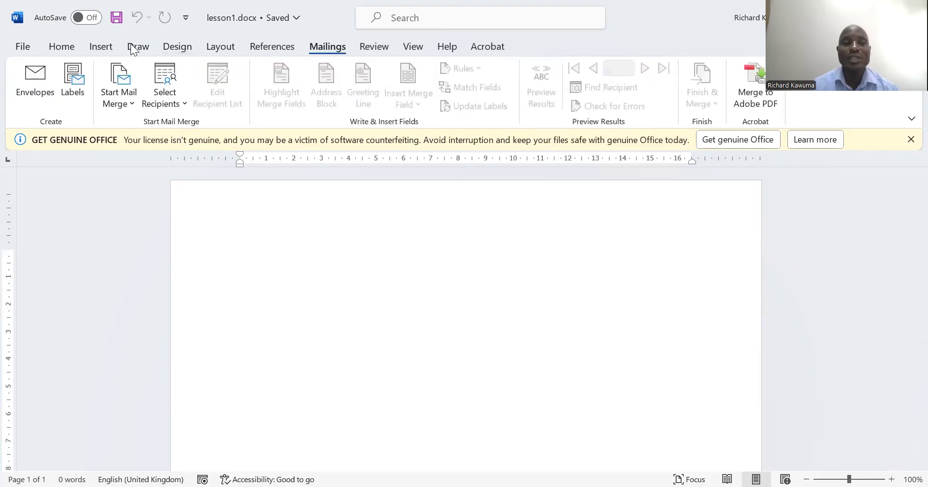
click(57, 46)
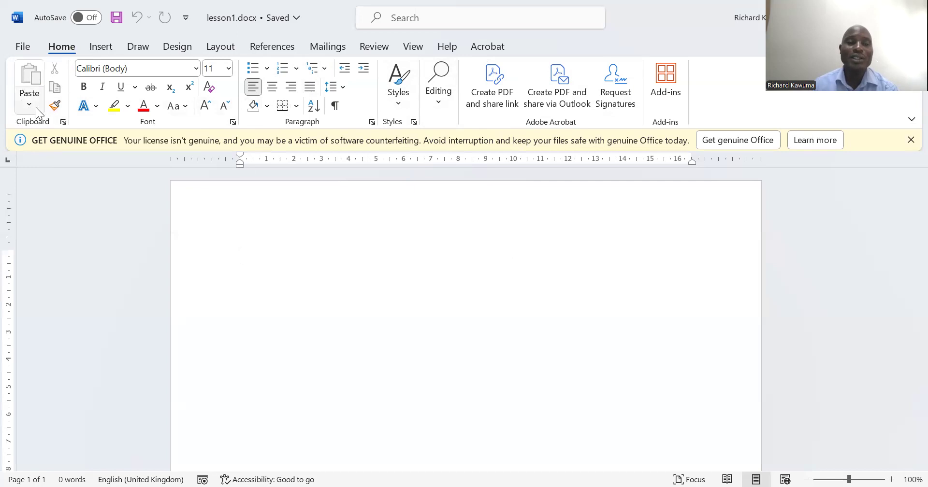
Examine the clipboard contents and the detailed font settings, closing each without making changes
click(62, 122)
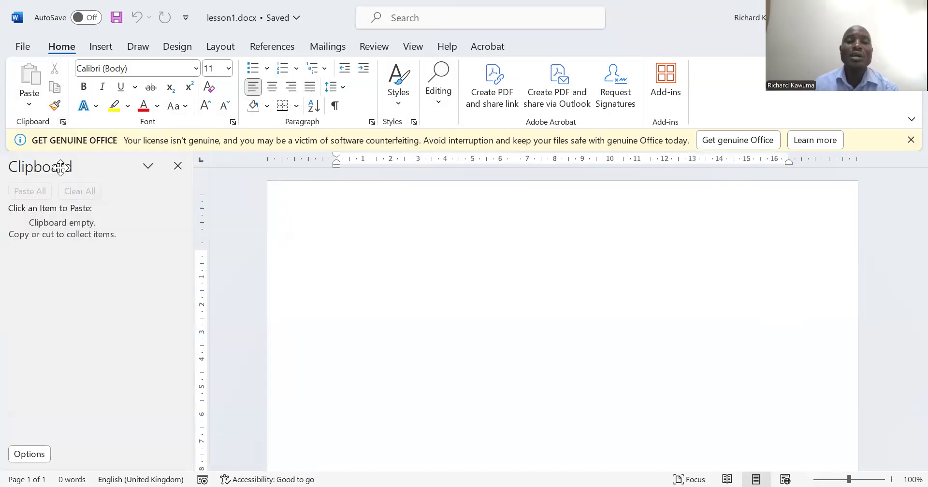
click(178, 166)
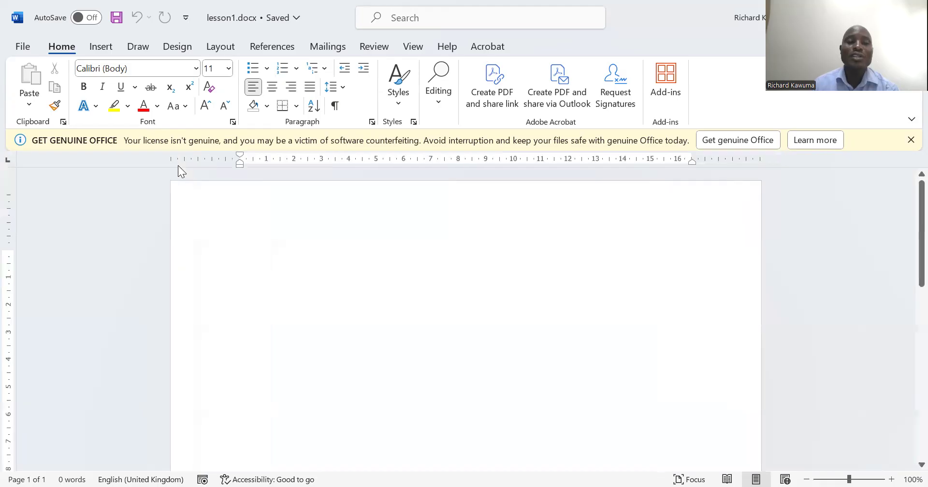
click(233, 123)
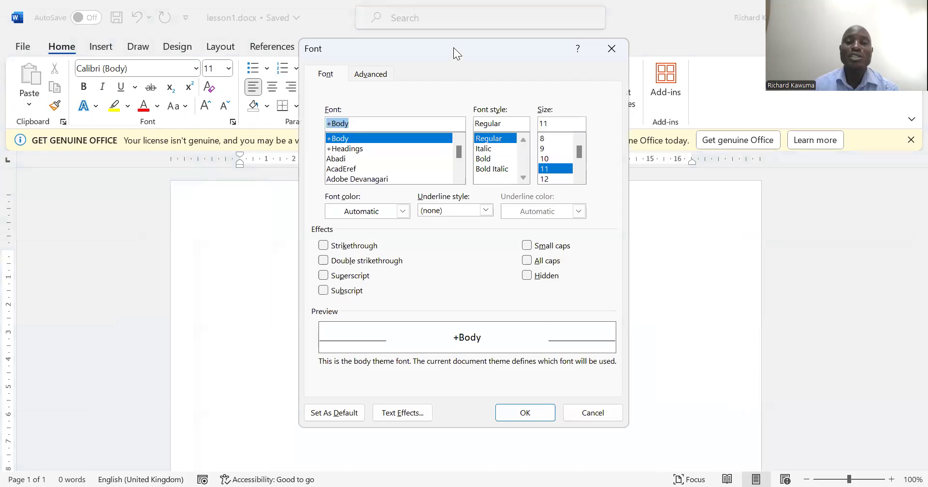
drag(453, 47, 596, 148)
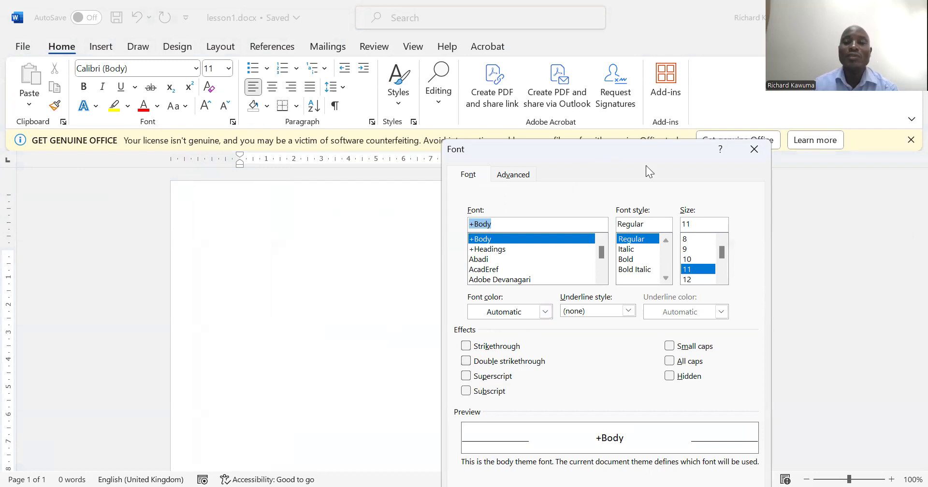
drag(646, 155, 504, 158)
key(Escape)
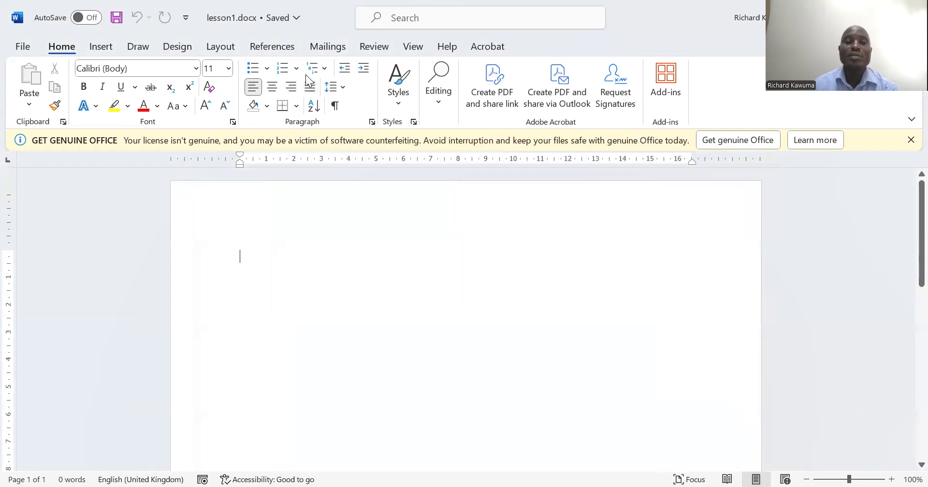
Examine the paragraph settings for indents, spacing, and line and page breaks, as well as the list of text styles
click(371, 122)
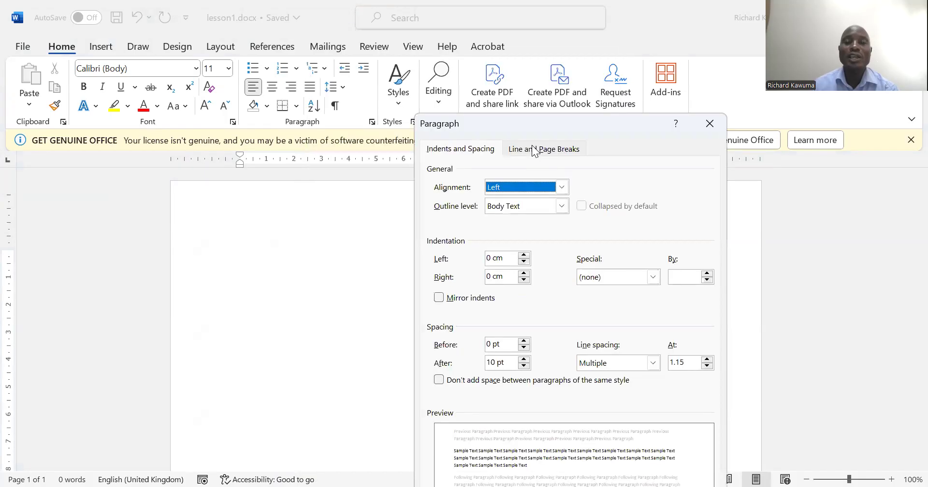
click(534, 150)
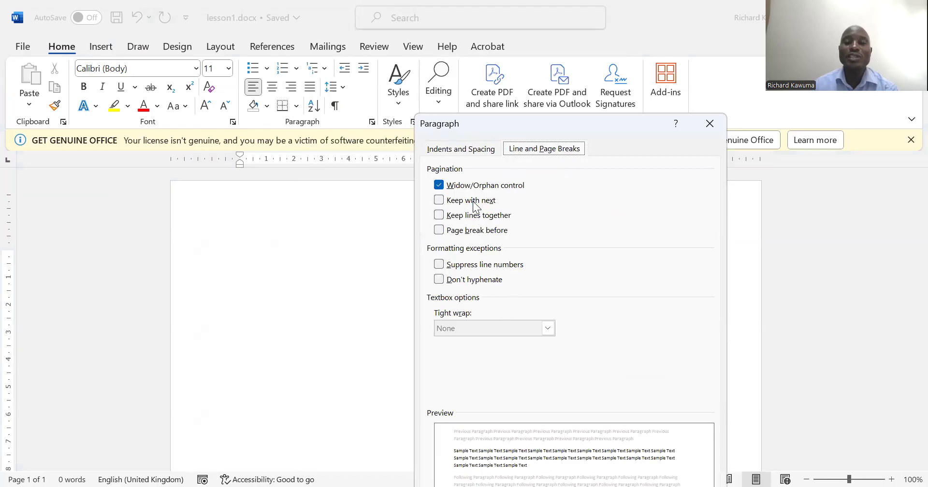
click(477, 150)
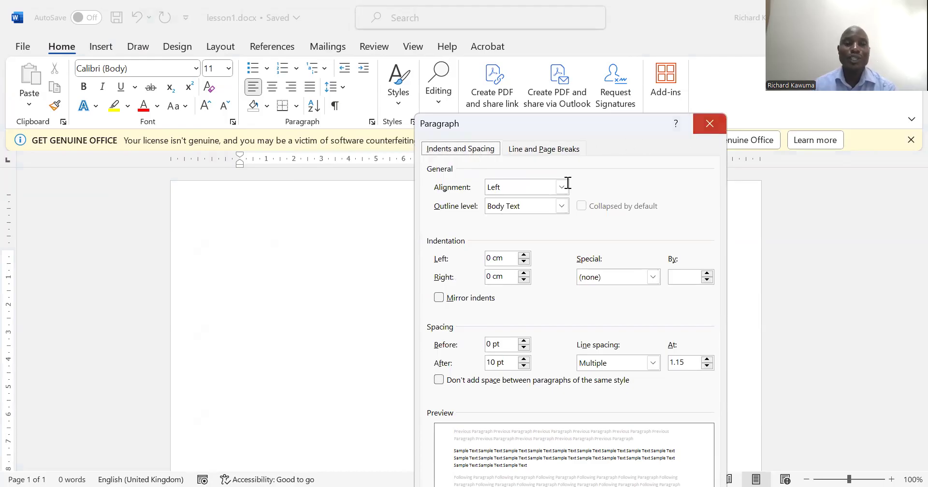
key(Escape)
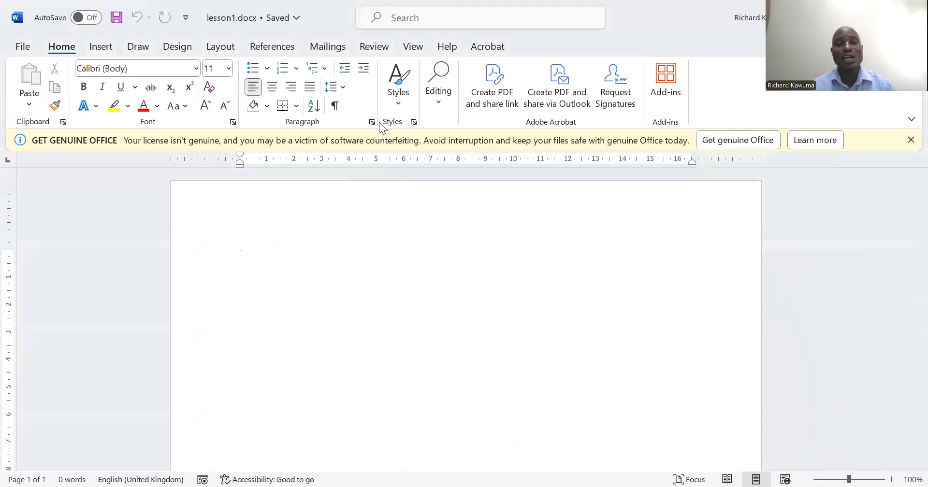
click(412, 125)
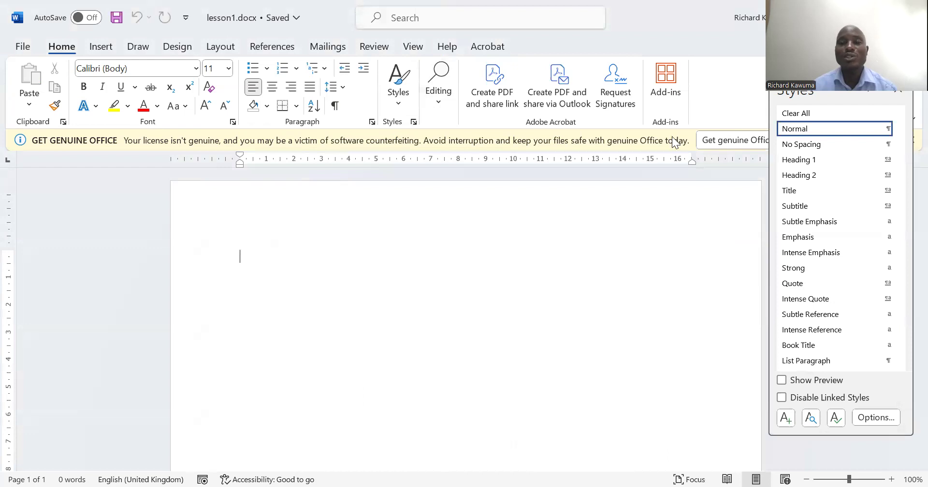
key(ctrl+alt+shift+s)
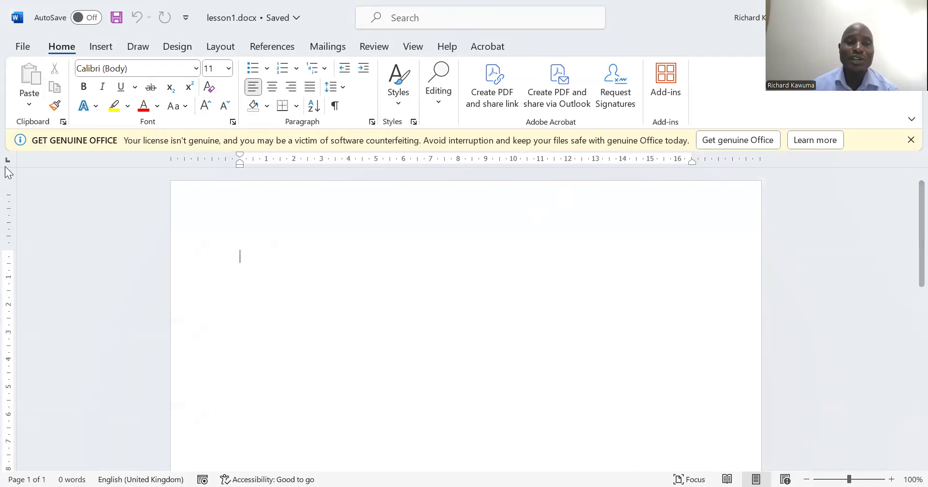
Switch the ruler display off and on several times, leaving the ruler hidden
click(412, 46)
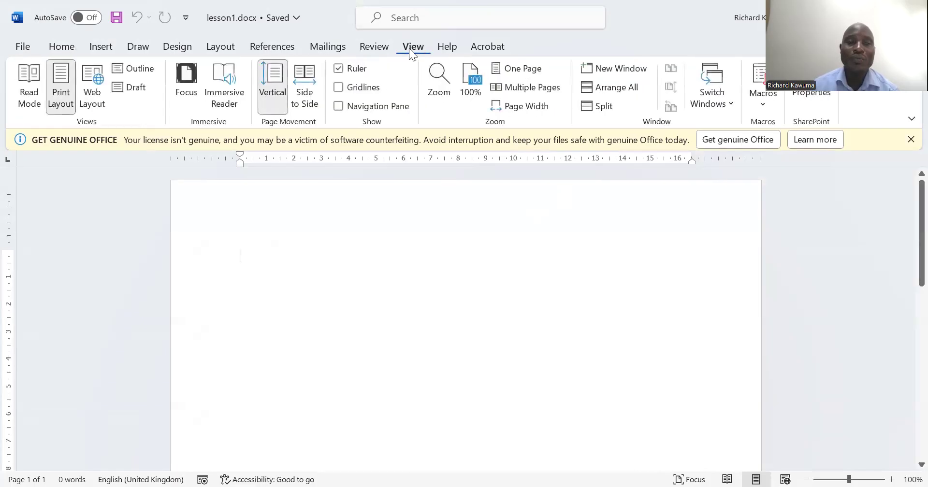
click(338, 69)
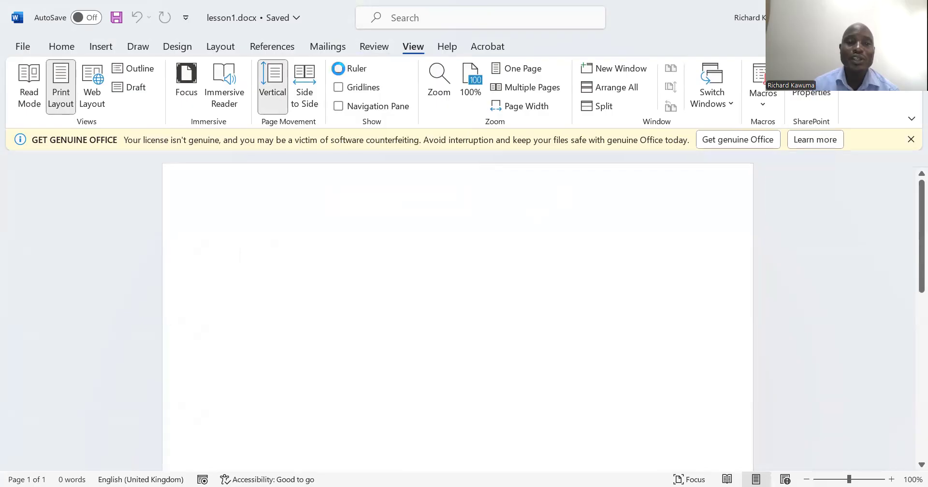
click(338, 68)
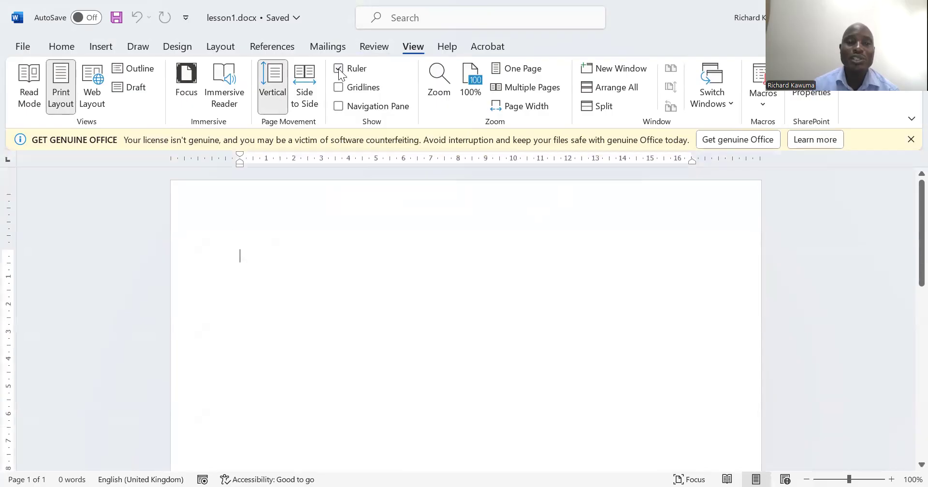
click(339, 69)
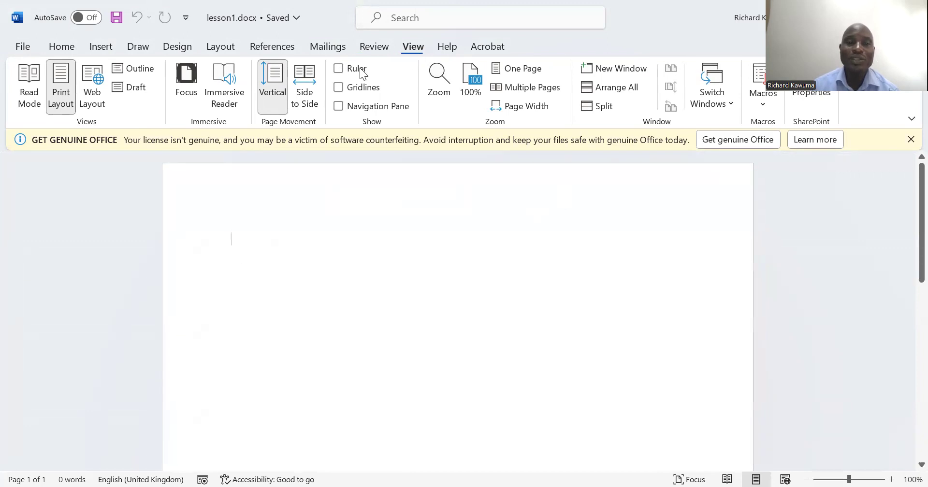
click(339, 68)
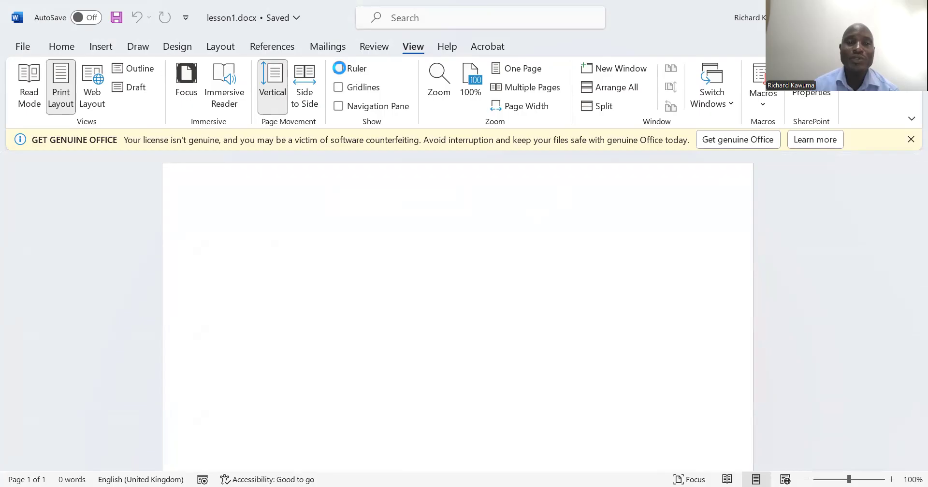
click(340, 71)
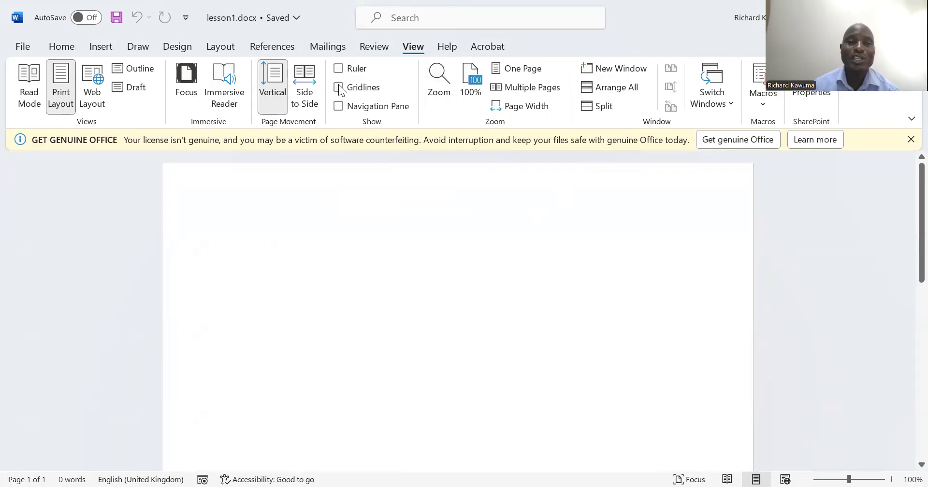
Show and hide the page gridlines twice, and turn the ruler back on
click(341, 88)
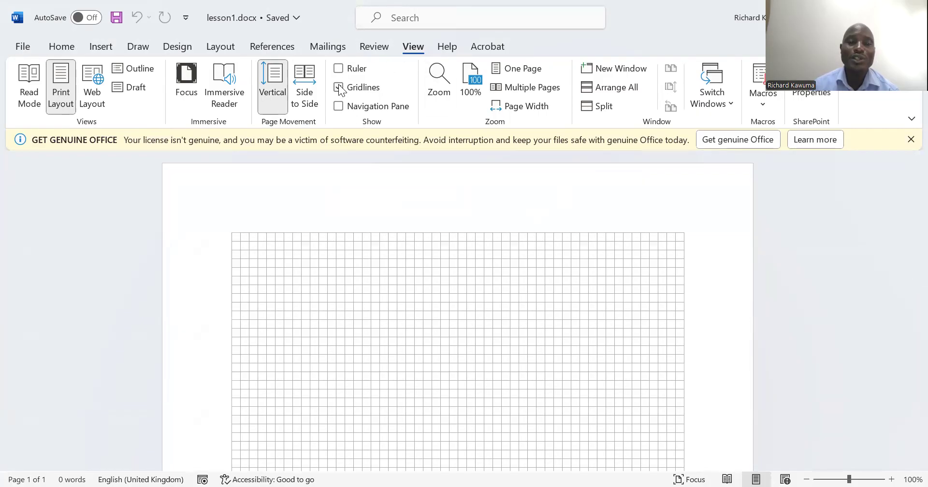
click(340, 88)
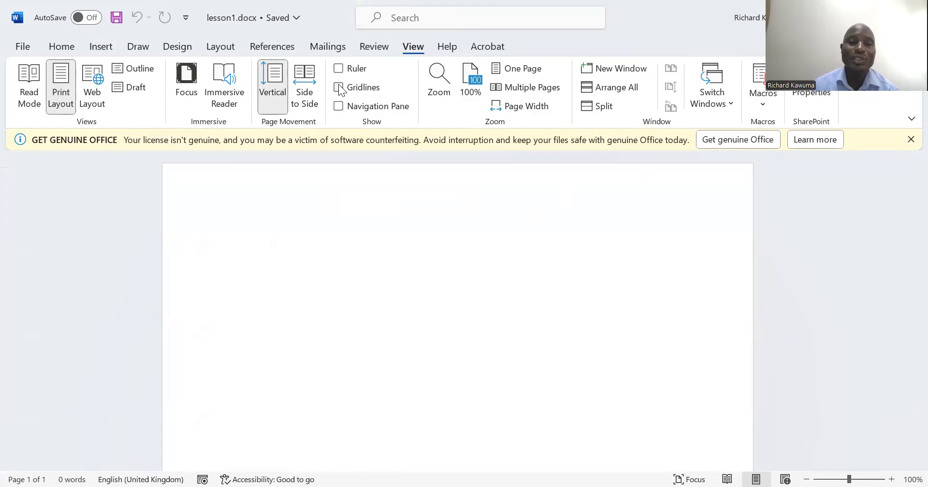
click(341, 88)
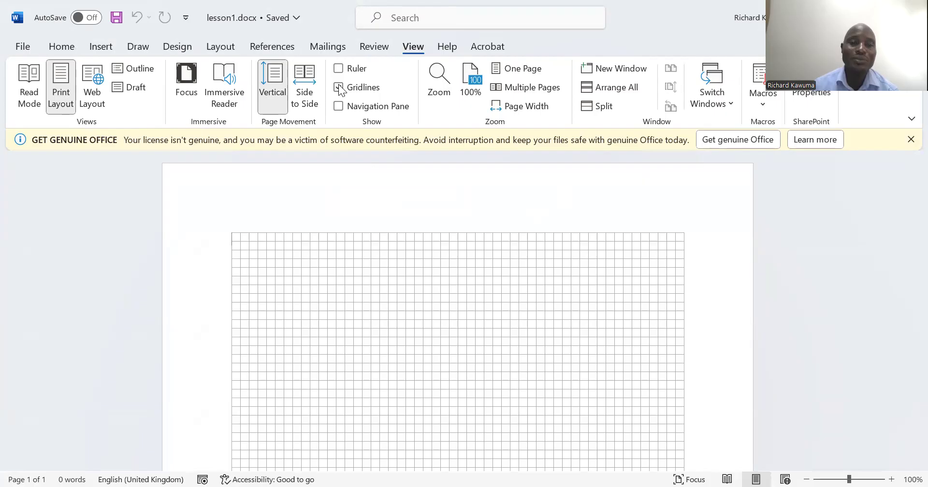
click(341, 88)
click(339, 69)
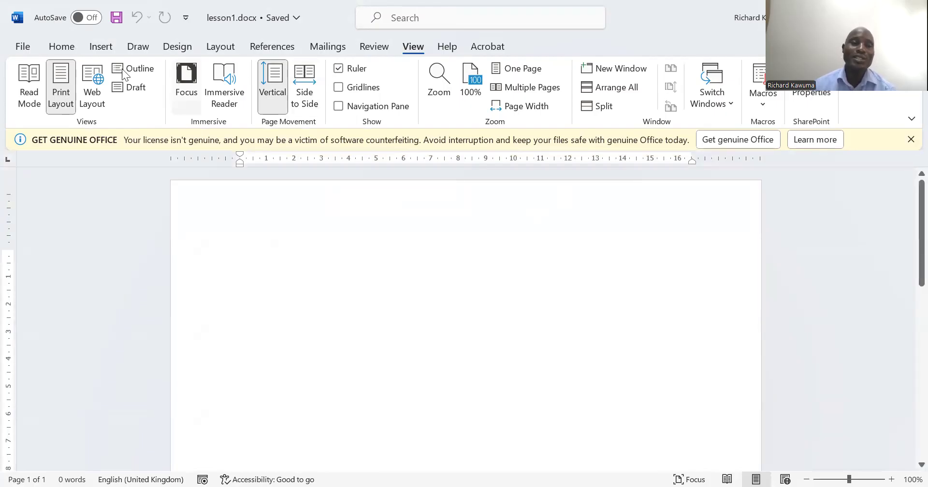
Inspect the vertical ruler along the whole blank page and return to the start of the document
click(73, 48)
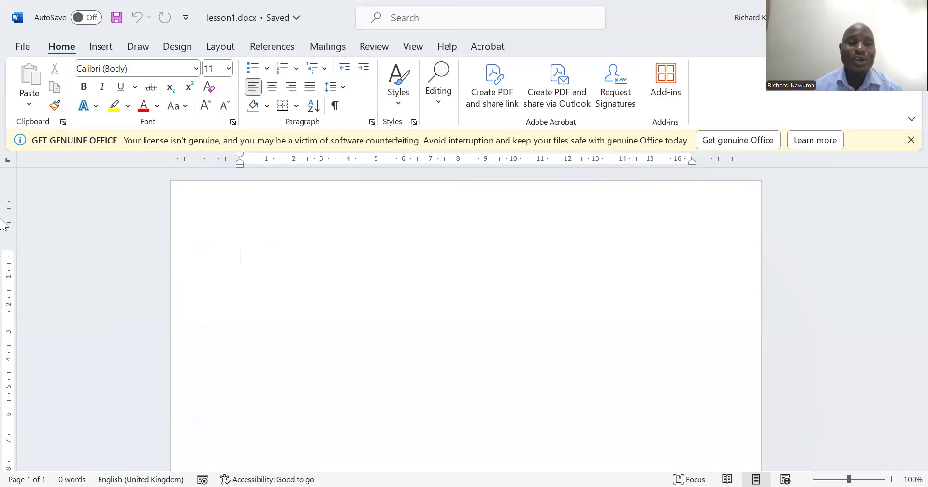
scroll(54, 322, down, 3)
scroll(54, 329, down, 10)
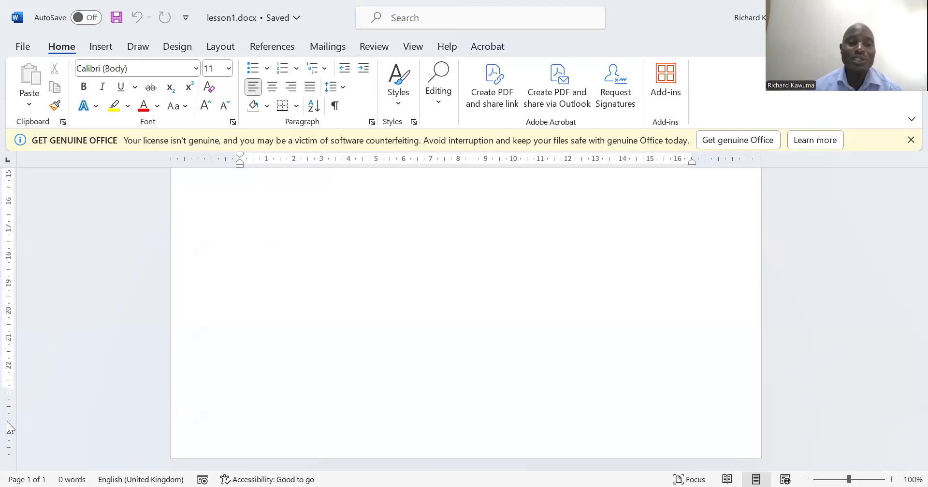
scroll(296, 375, up, 12)
scroll(295, 375, up, 3)
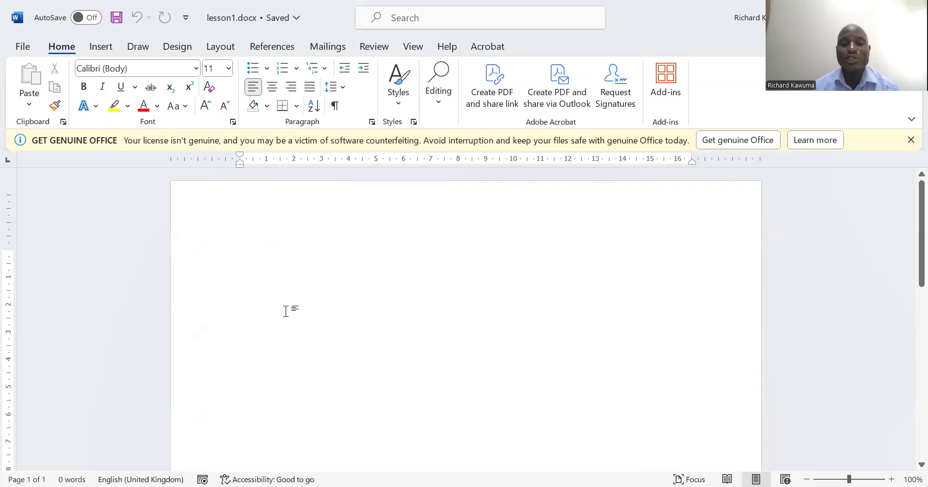
scroll(274, 281, down, 15)
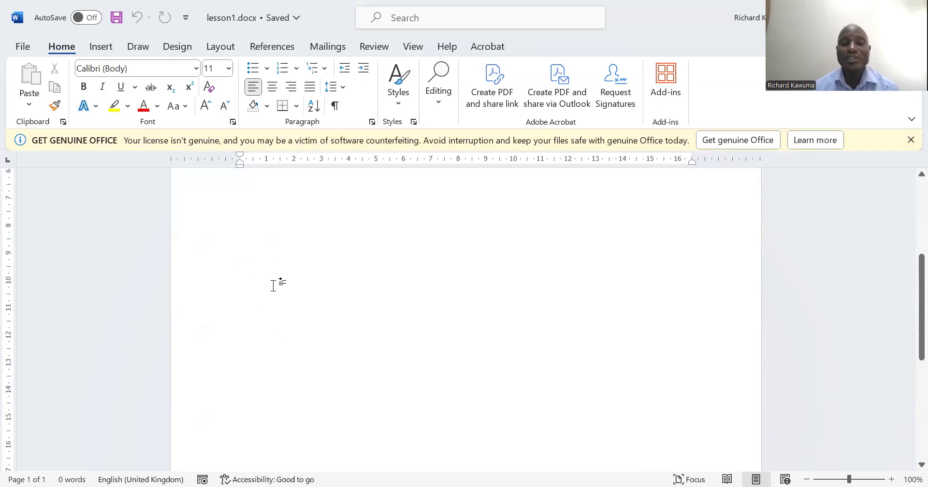
scroll(273, 287, up, 15)
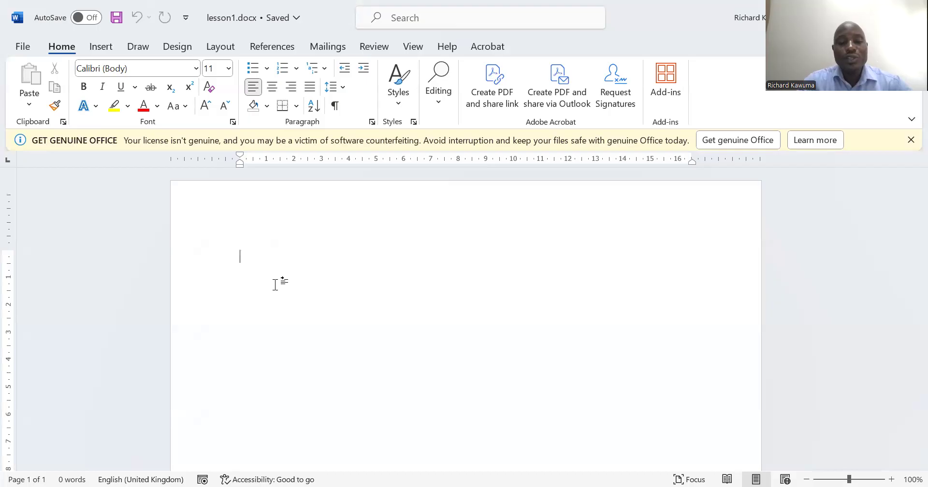
Write "This is my first micrsoft word text" and correct the misspelled word to the suggested spelling Microsoft
text(This)
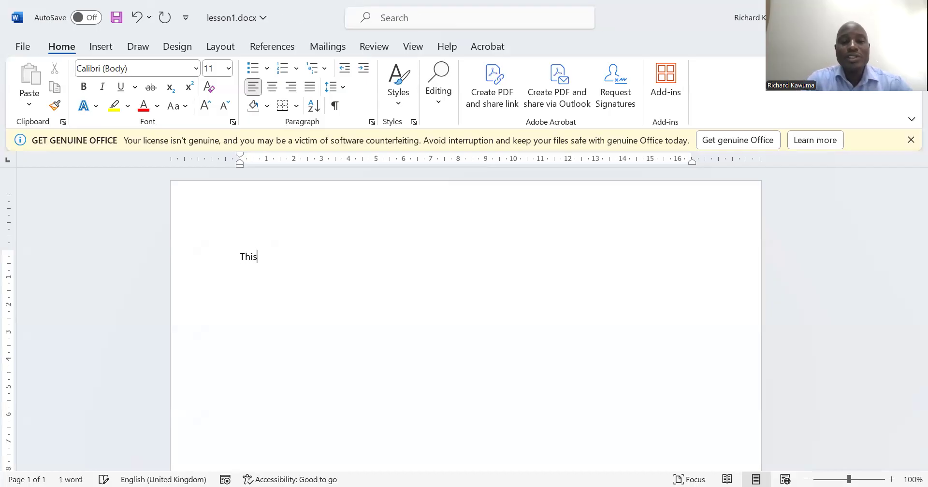
text( is my )
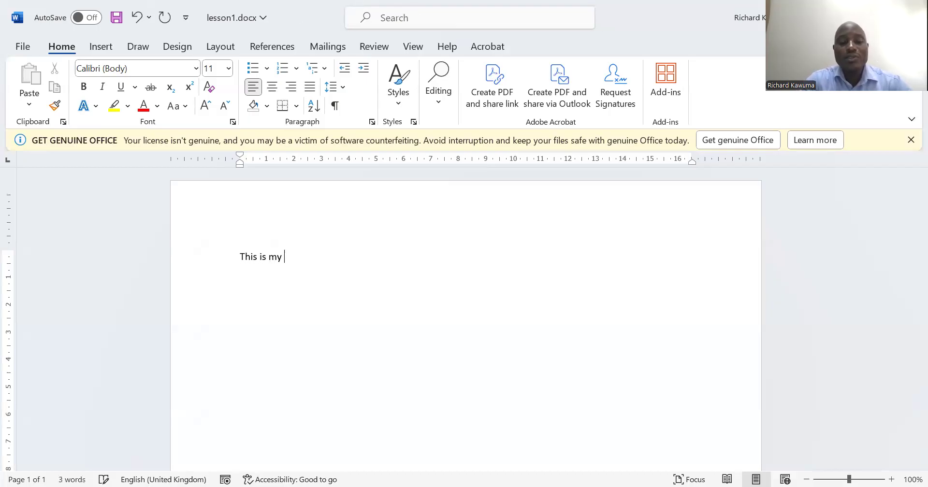
text(first micrsof)
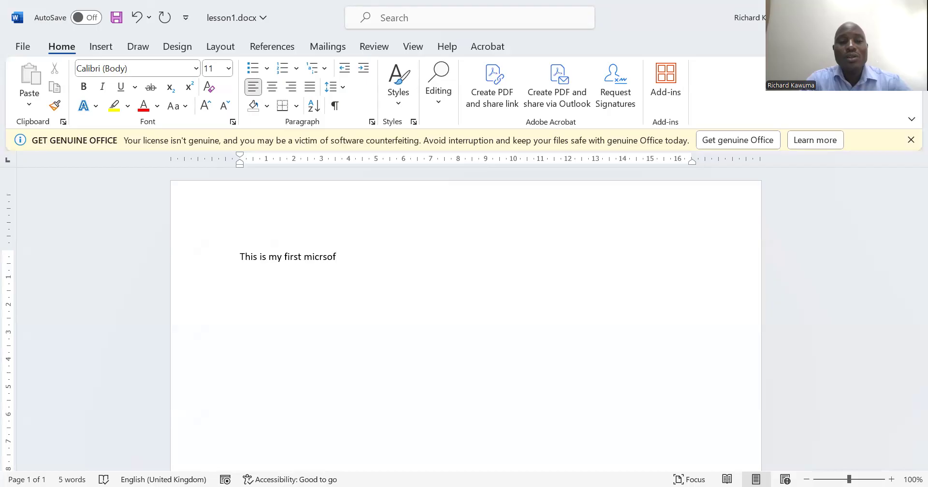
text(t word text)
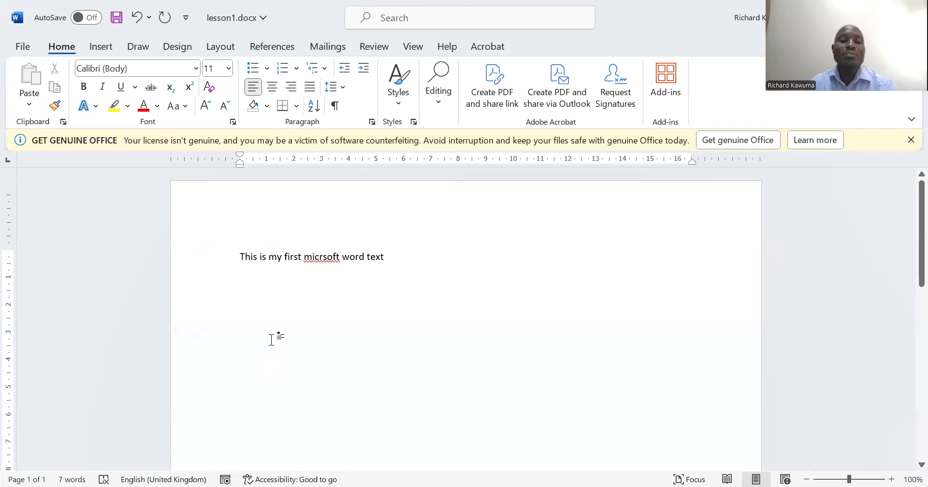
right_click(318, 257)
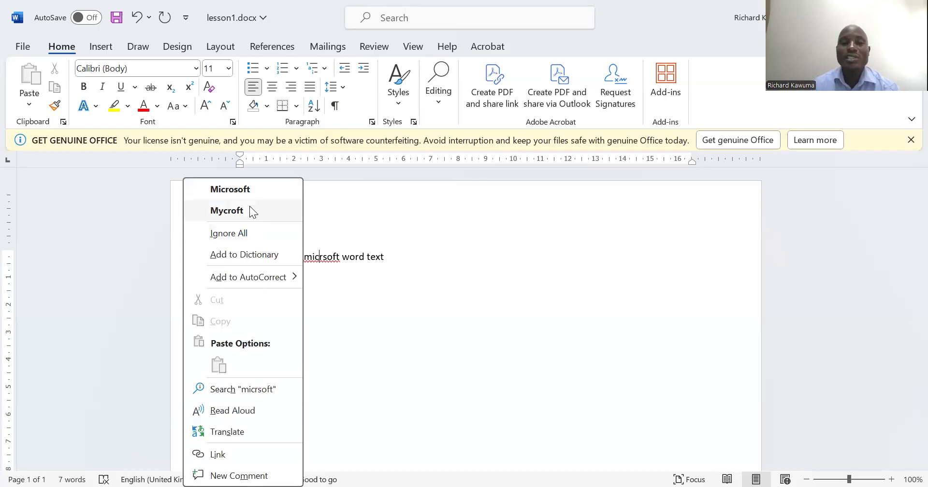
click(227, 189)
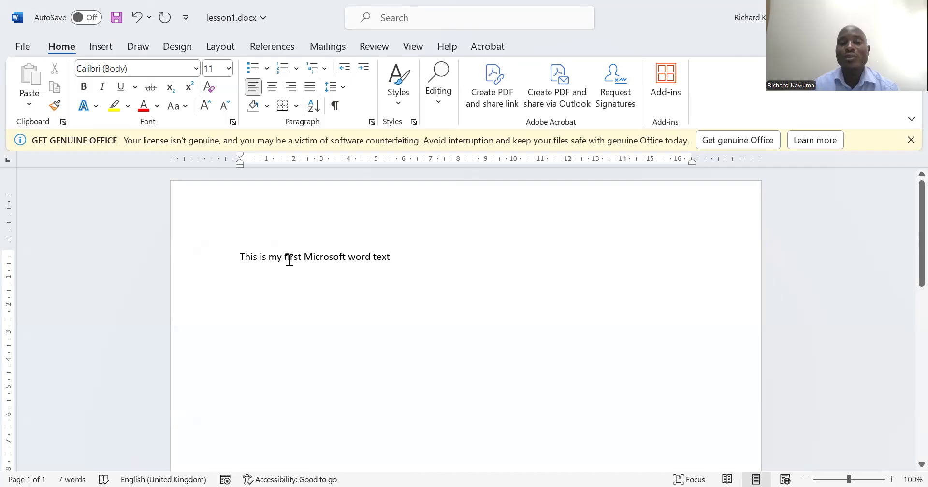
End the first sentence with a full stop and continue with "This lesson is online with zoom application program."
click(394, 257)
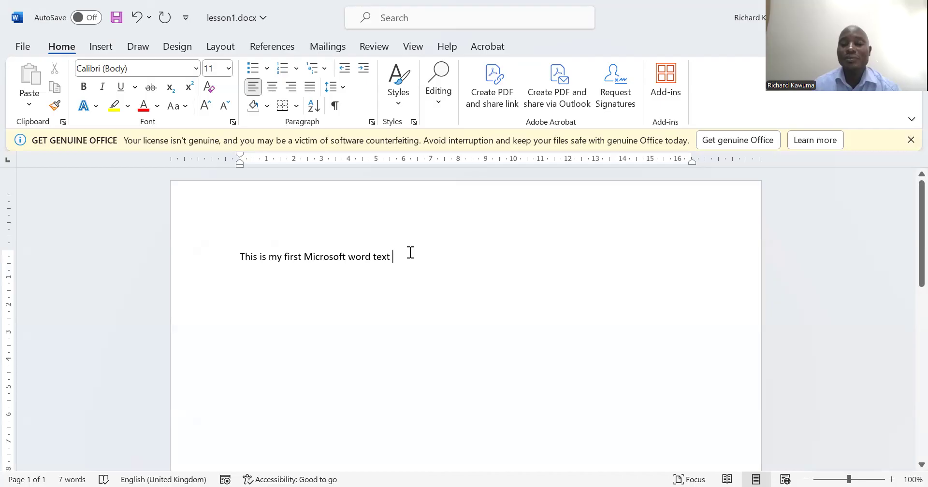
text(. )
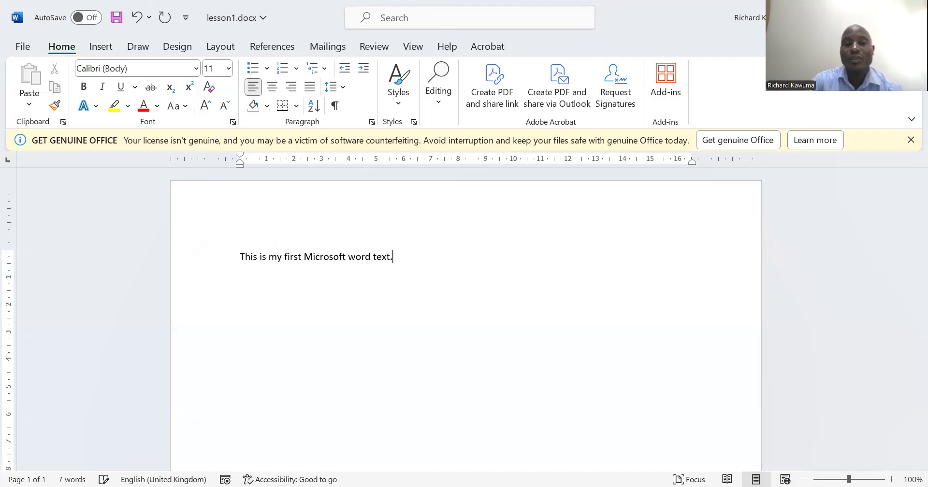
text(This )
text(less)
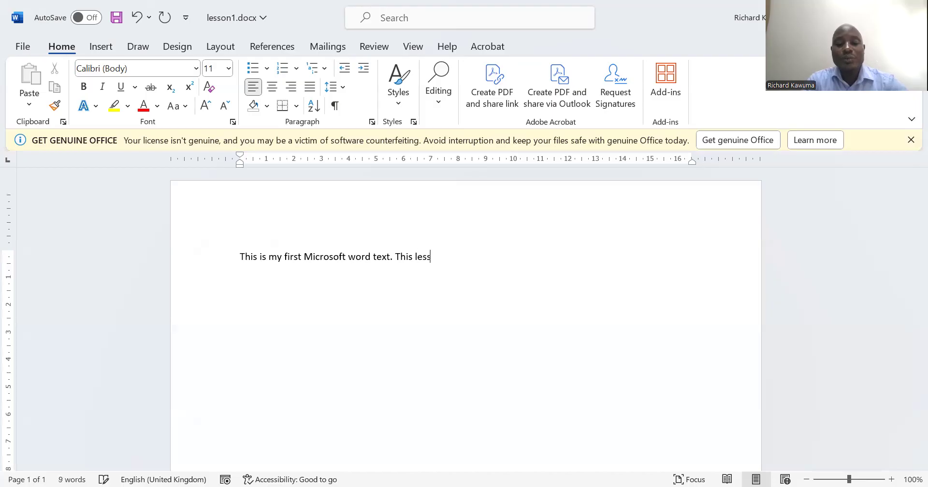
text(on is )
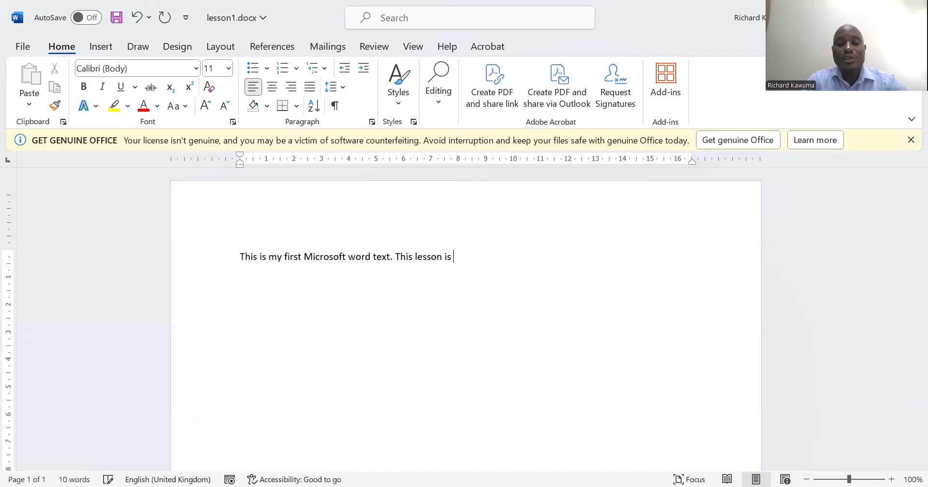
text(online with zoom application program. )
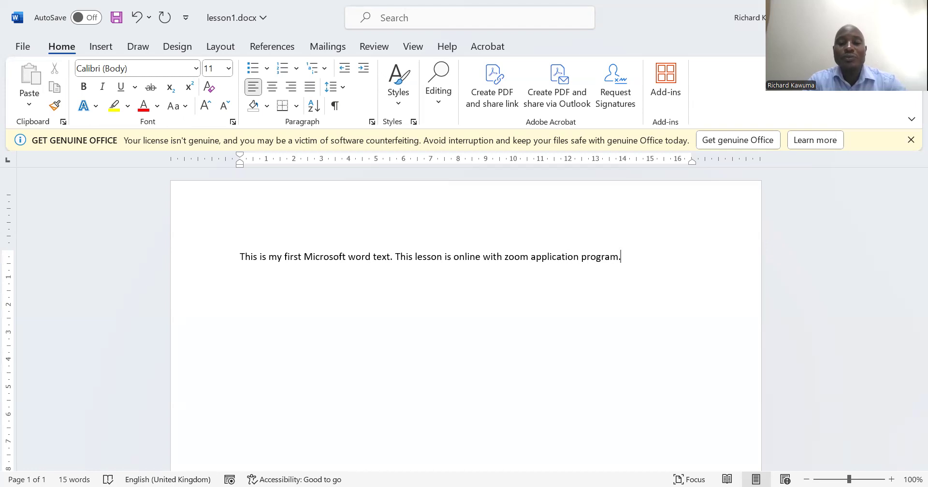
text(We)
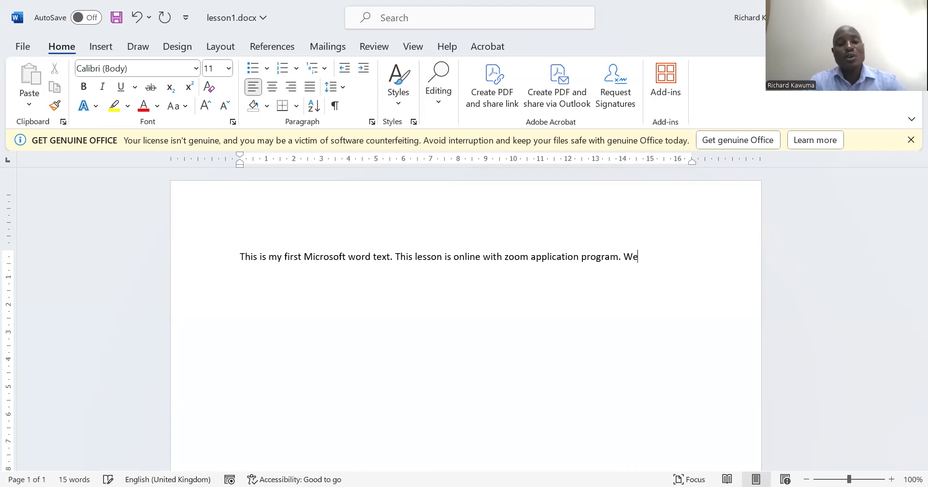
text( hope to lear)
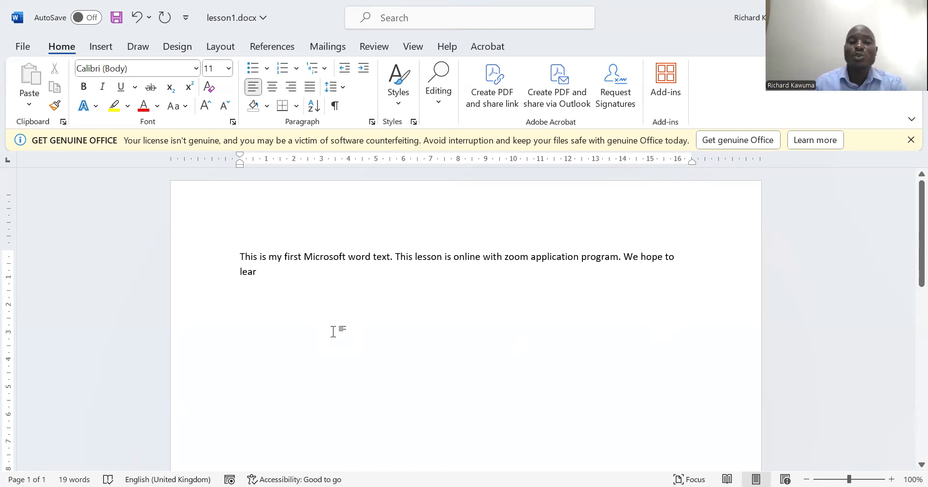
Add the sentence "We hope to learn more from it." to the end of the first paragraph
text(n more)
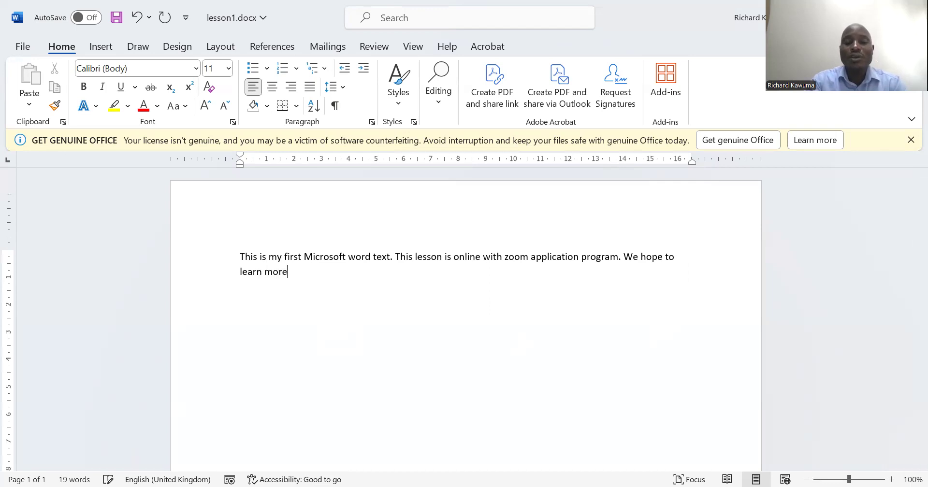
text( from it)
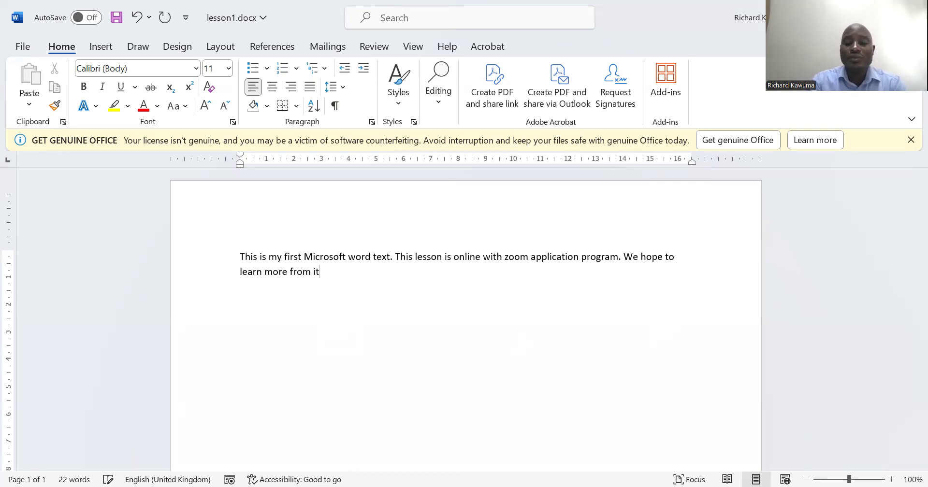
text(.)
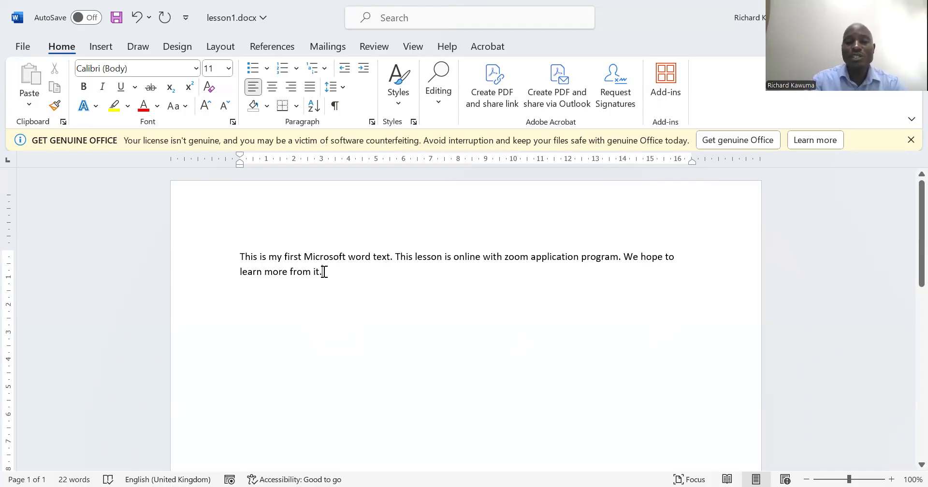
Add a second paragraph reading "This is a new paragraph which is created by pressing the enter key on the keyboard."
key(Return)
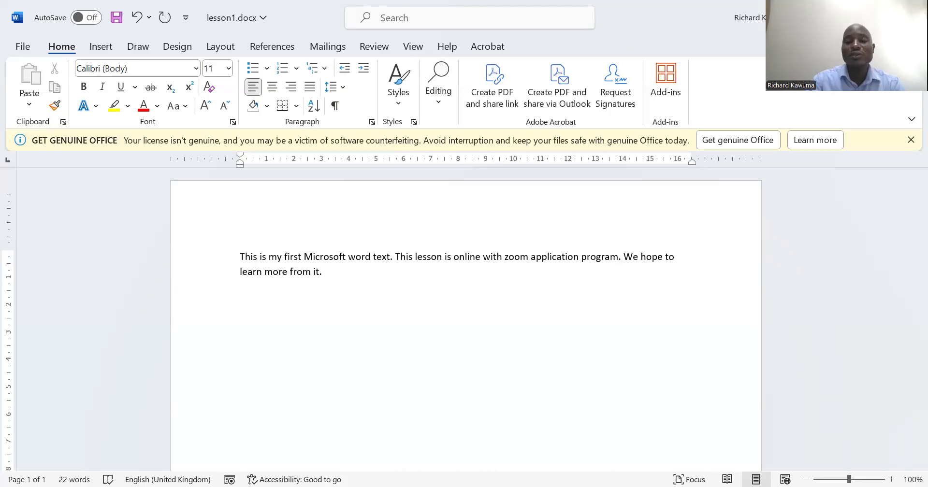
text(this is a)
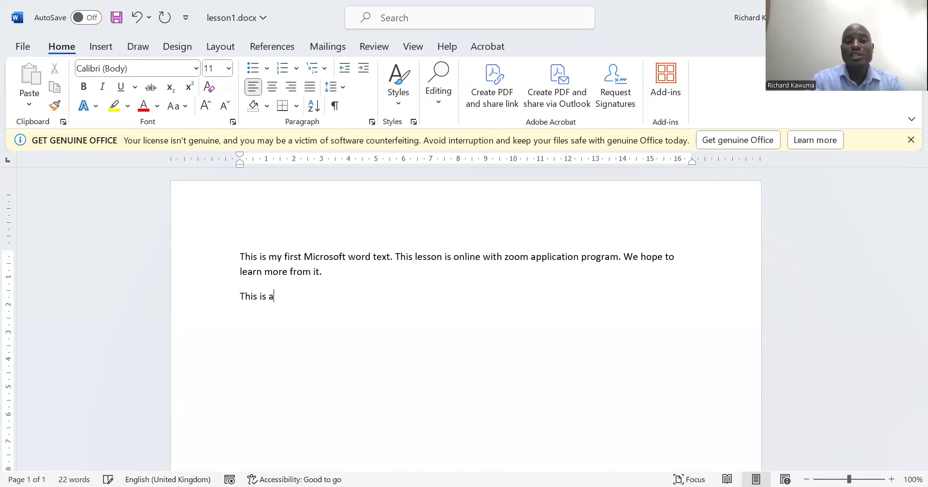
text( new paragraph which is )
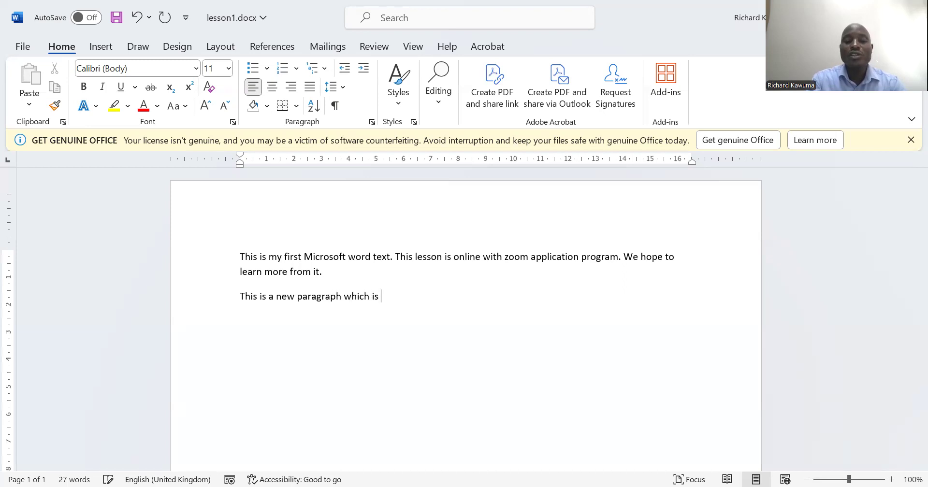
text(created b)
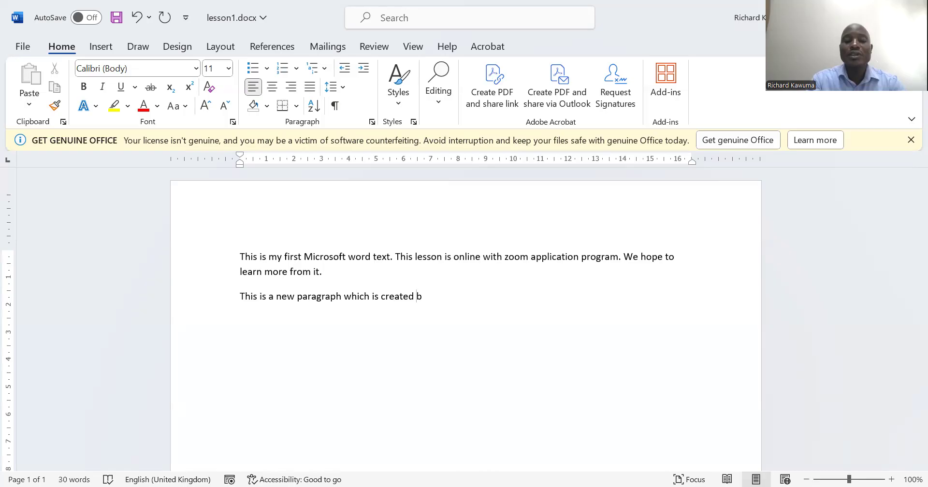
text(y pressin)
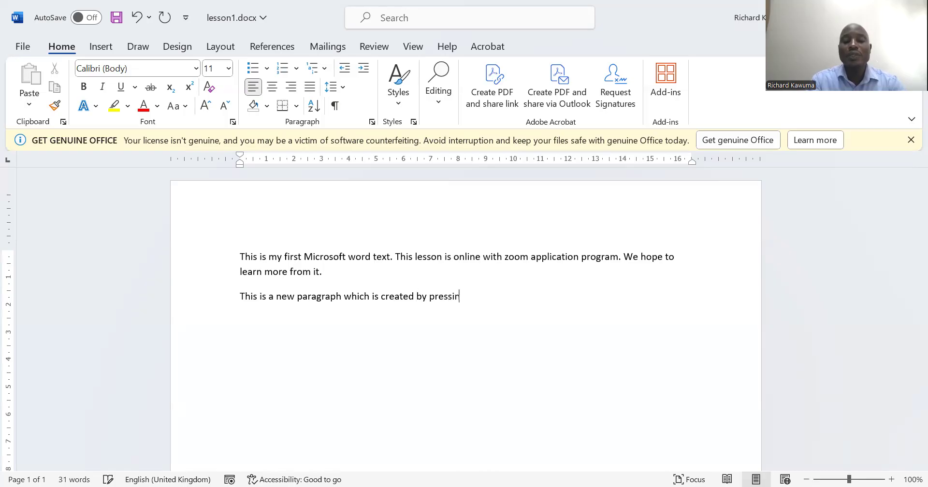
text(g the enter key on the)
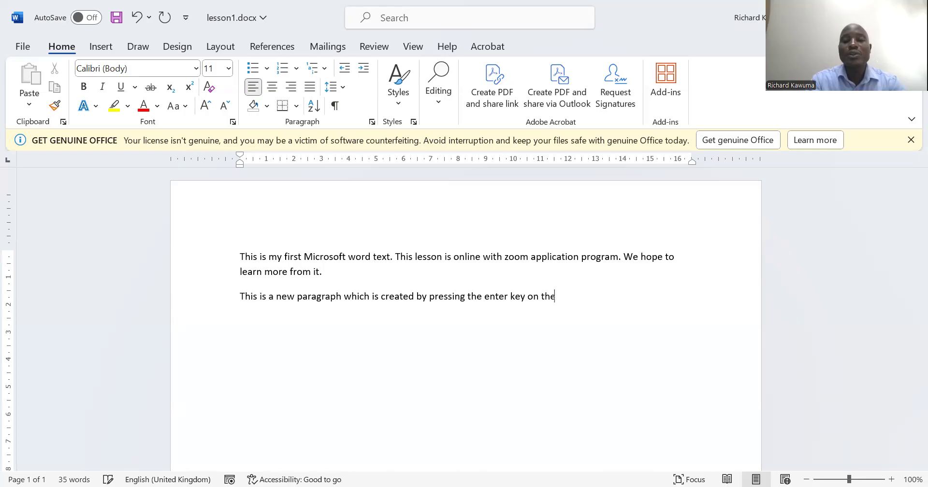
text( keyboard)
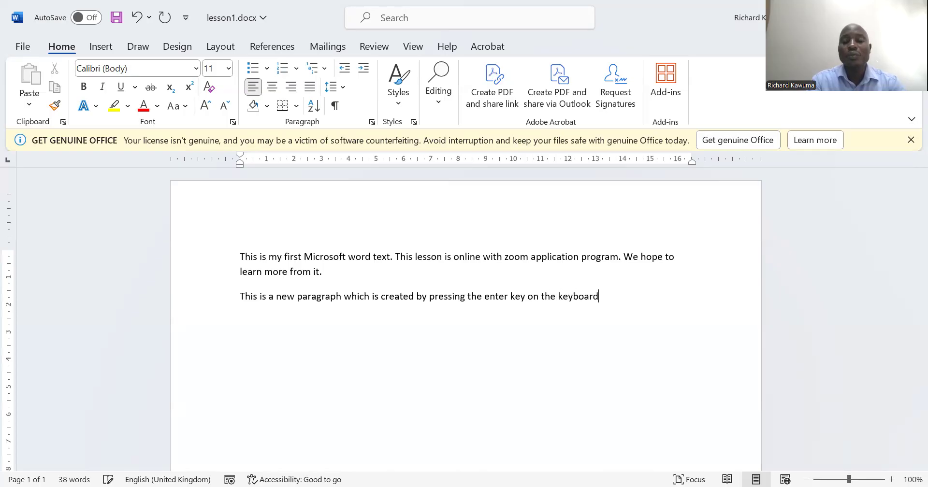
text(.)
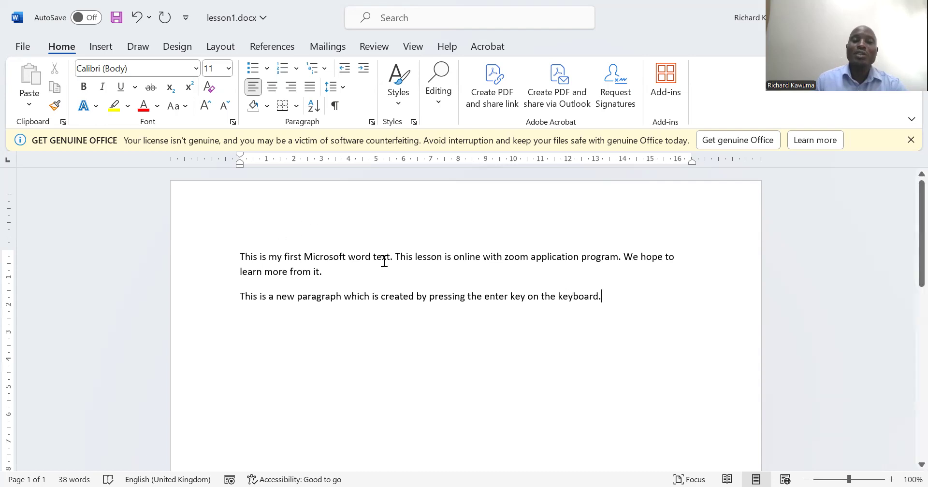
Replace the word "lesson" in the second sentence of the first paragraph with "lecture"
click(442, 256)
drag(415, 257, 442, 259)
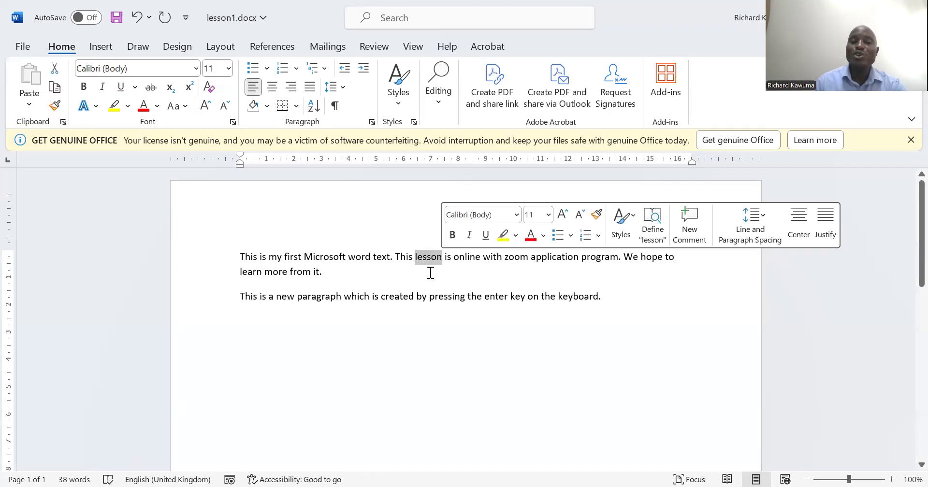
click(404, 284)
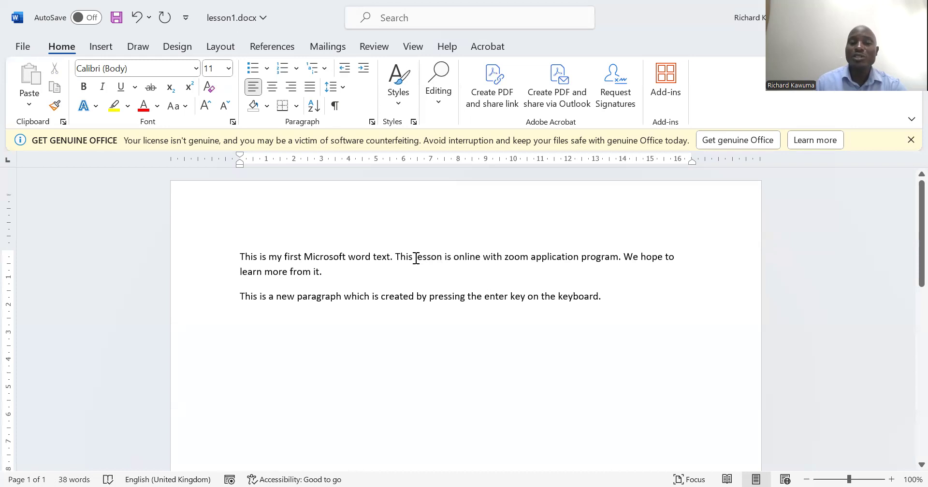
drag(416, 259, 441, 261)
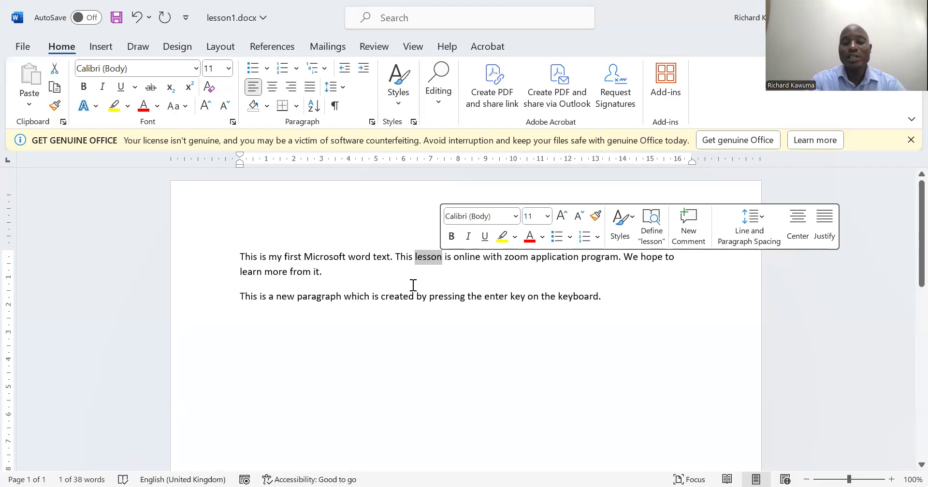
text(lecture)
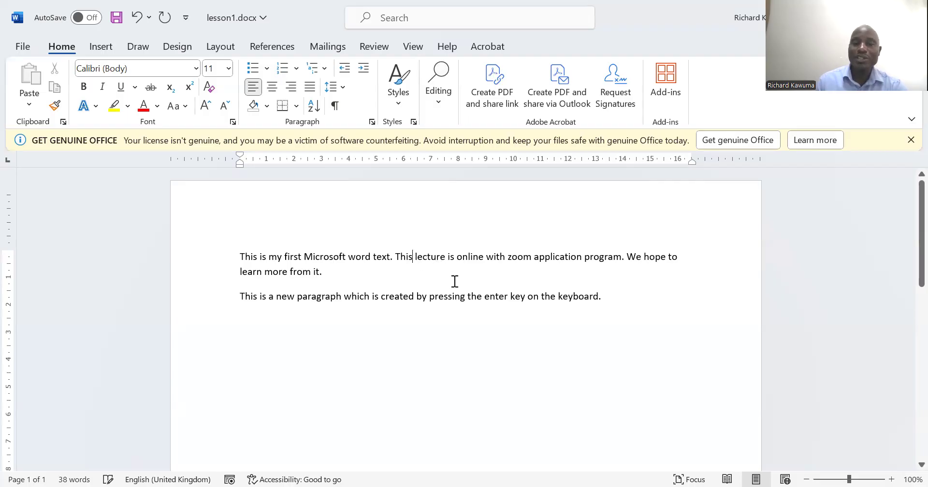
Delete the word "lecture" forward from its first letter and write "lecture" in its place again
click(415, 259)
key(Delete)
key(Delete)
key(Delete)
key(Delete)
key(Delete)
key(Delete)
key(Delete)
key(Delete)
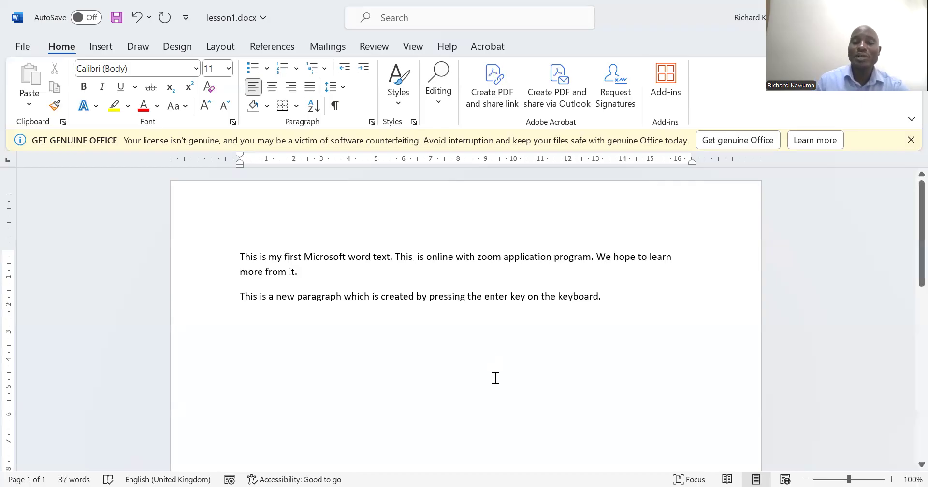
text(lecture)
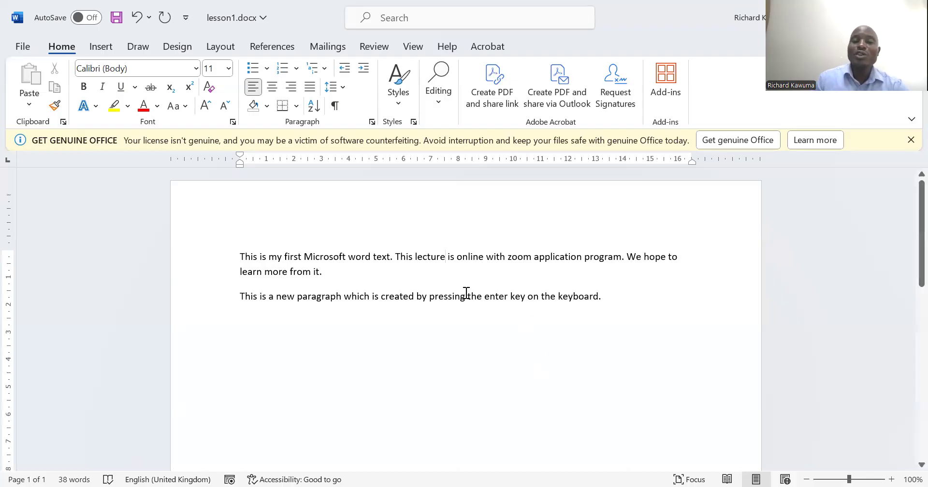
Erase the word "lecture" backward from its last letter and rewrite "lecture" in the same place
click(414, 271)
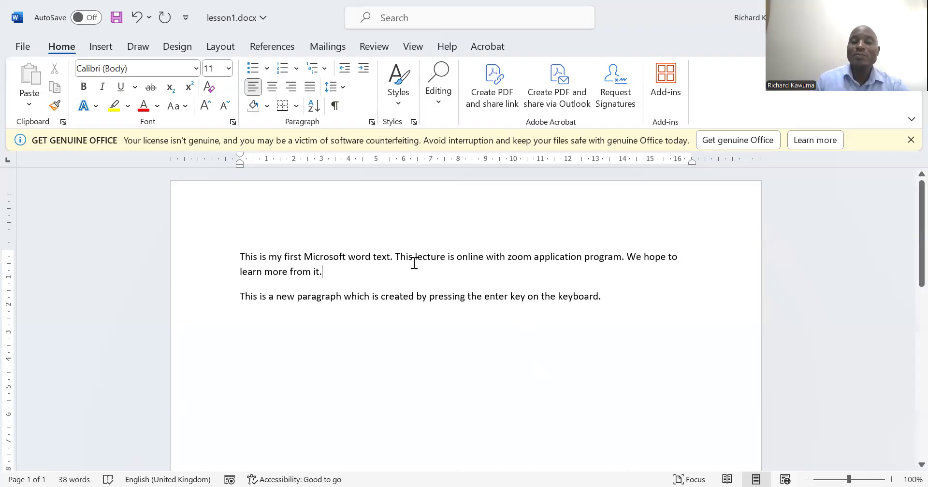
click(445, 259)
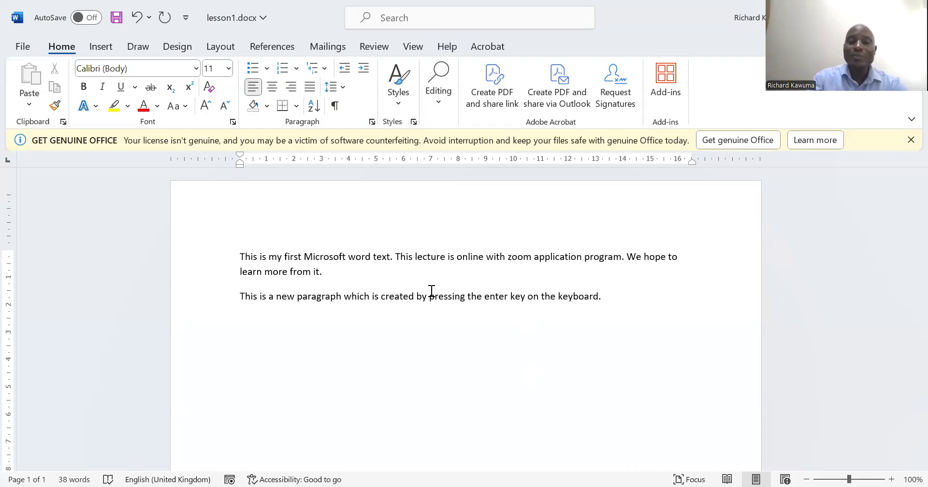
key(BackSpace)
key(BackSpace)
key(BackSpace)
key(BackSpace)
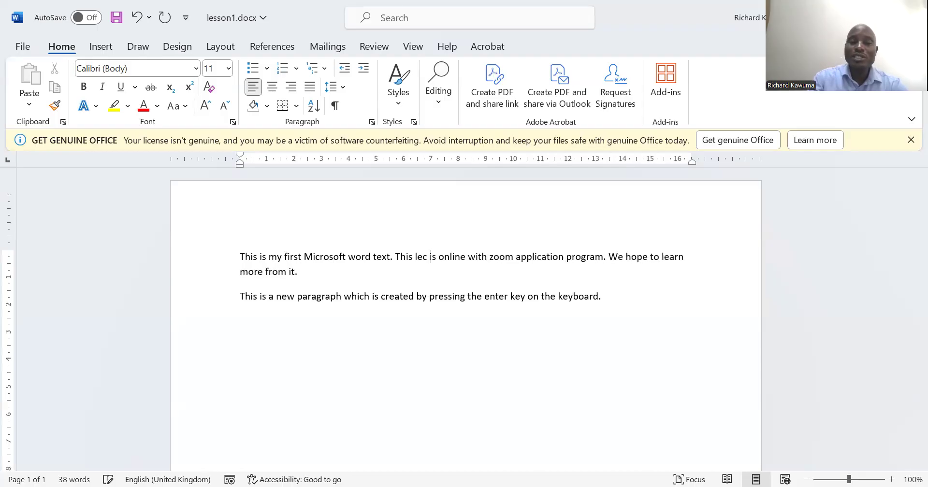
key(BackSpace)
key(BackSpace)
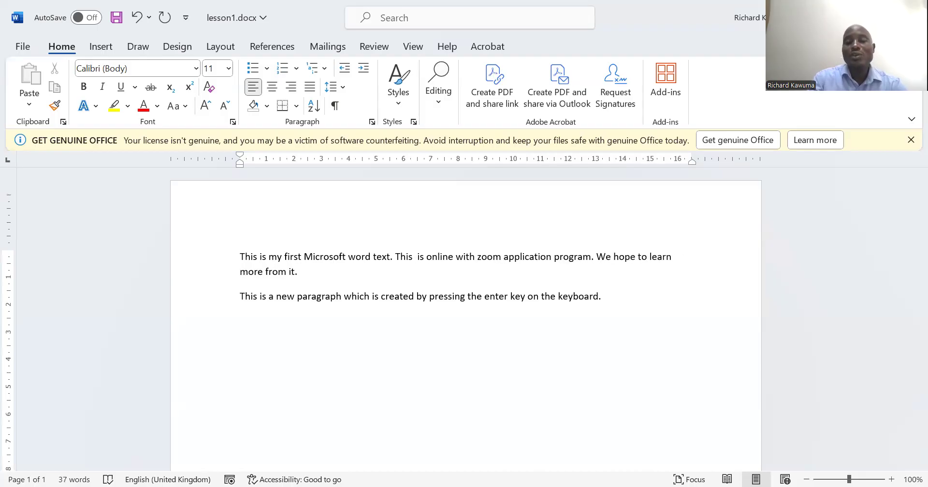
text(lecture)
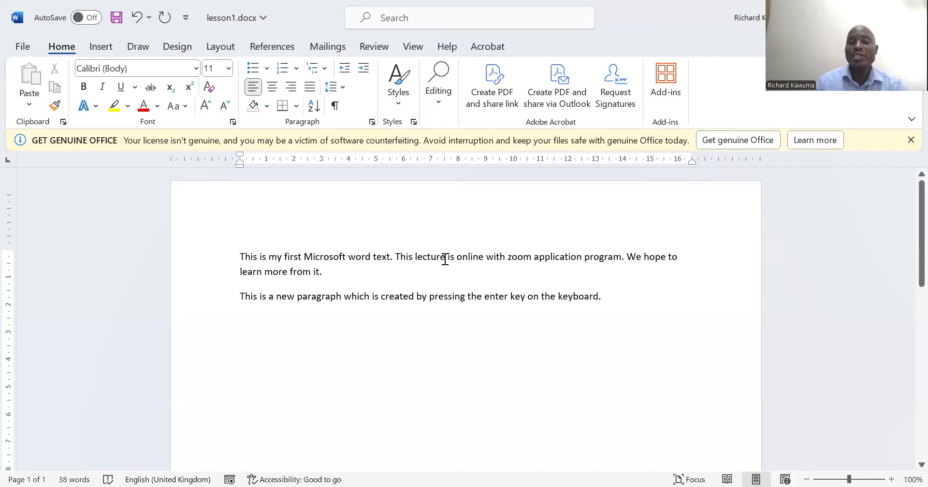
Add a third paragraph below the existing text reading "Using Backspace in when typing"
click(610, 300)
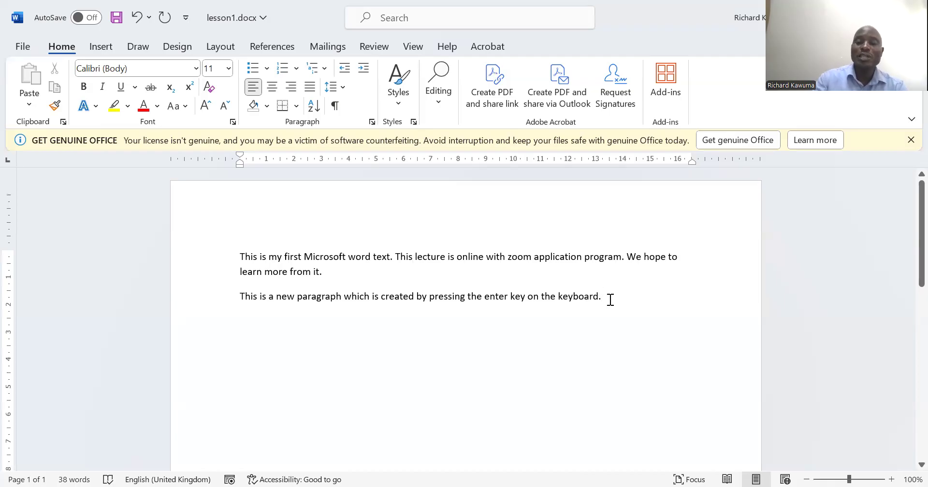
key(Return)
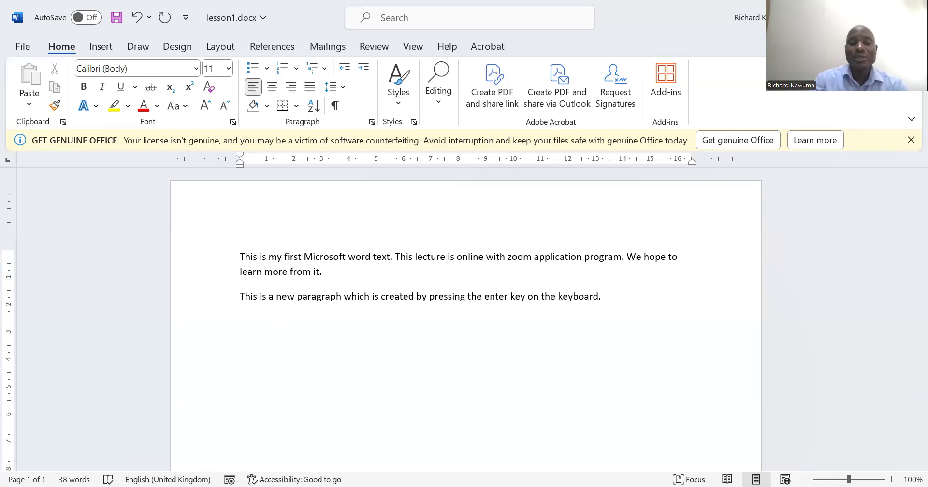
text(Usin)
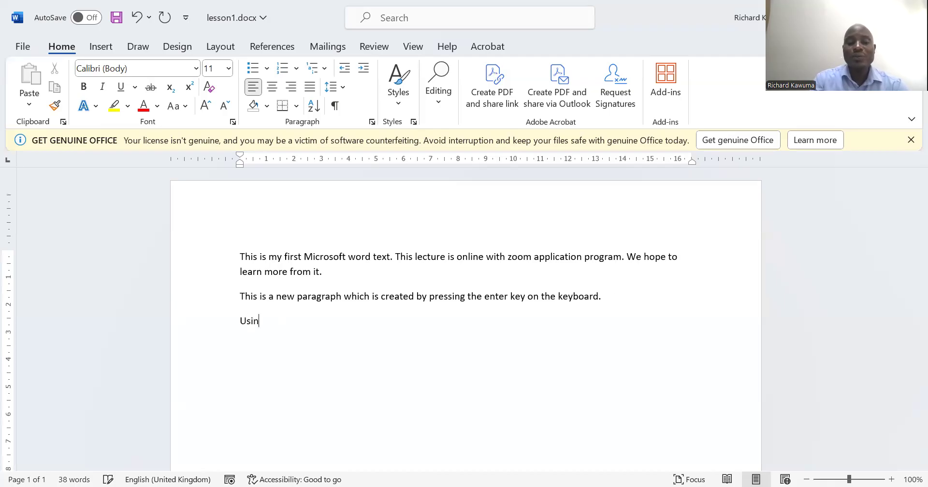
text(g Backspace )
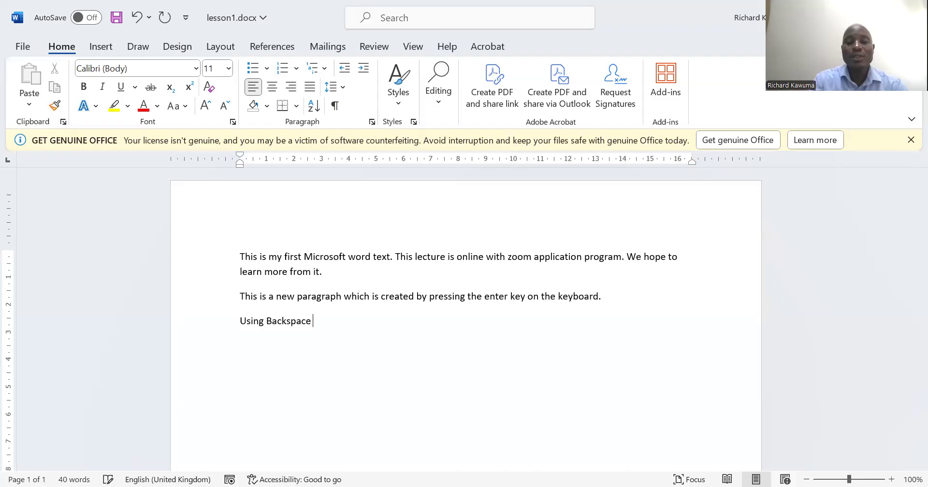
text(in when typing)
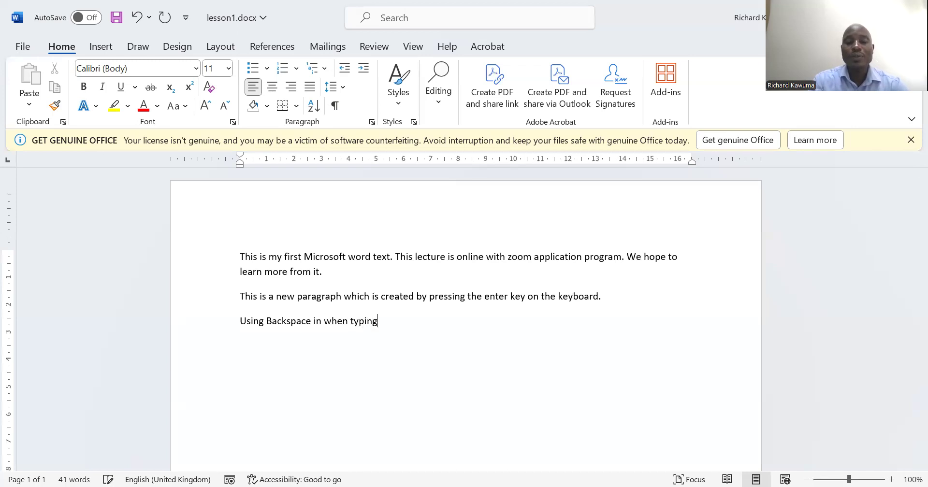
Add a fourth paragraph reading "Using delete key when typing"
key(Return)
text(using delete key when typing)
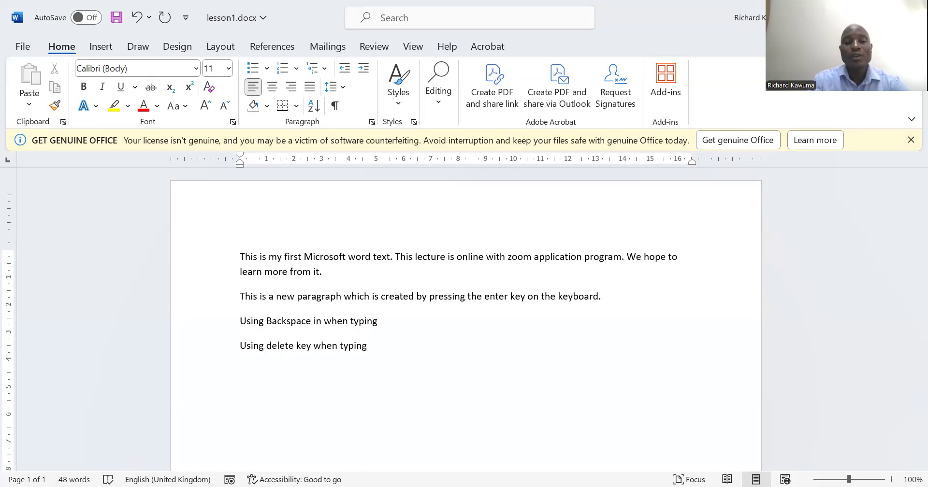
Add a fifth paragraph below the existing text reading "Using the enter key on keyboard"
key(Return)
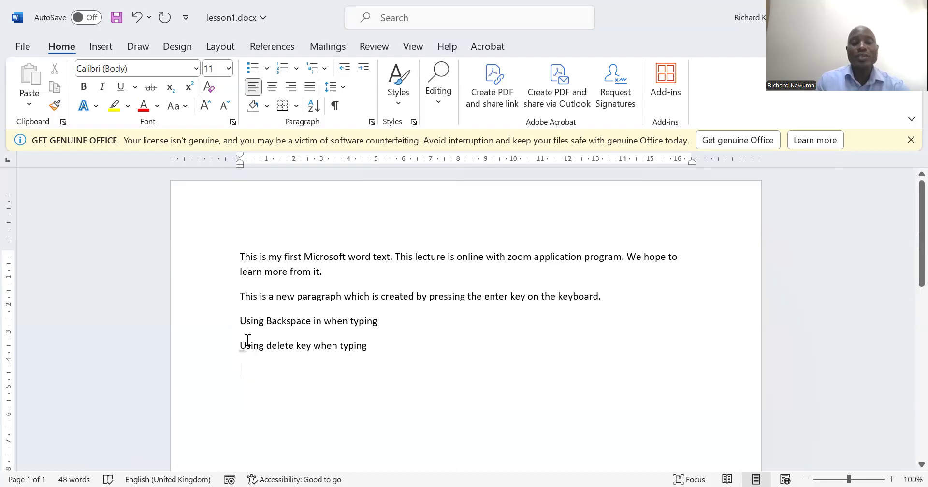
text(Us)
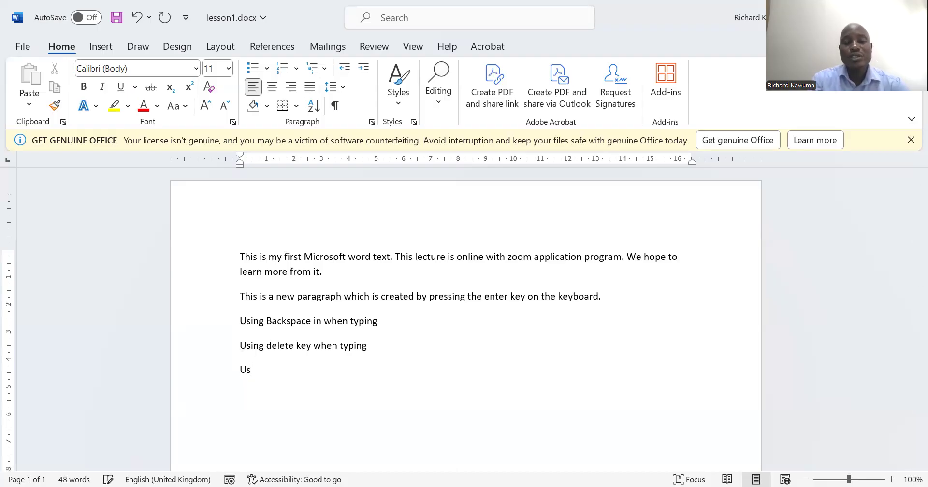
text(ing the e)
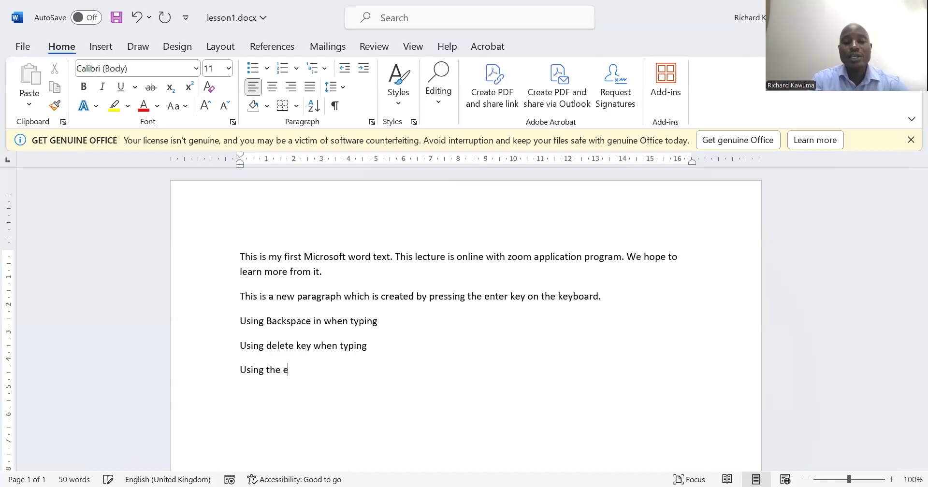
text(nter key on keyb)
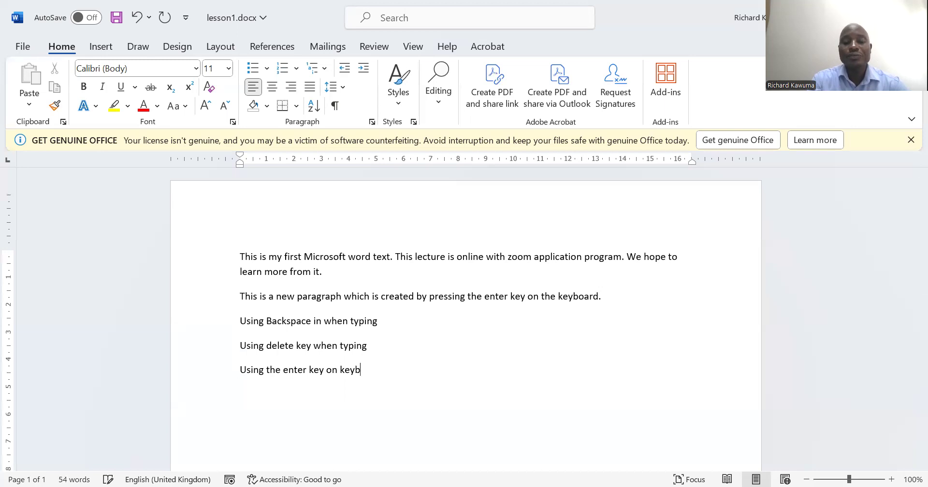
text(oard)
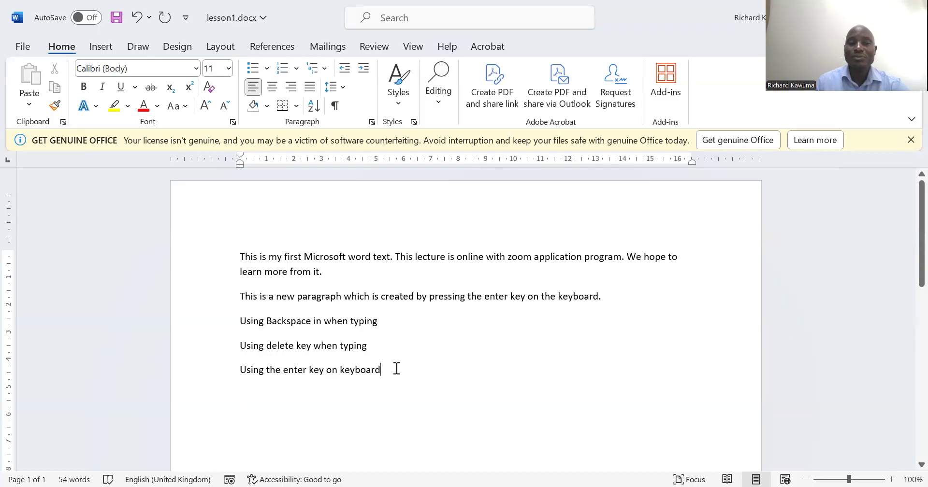
Add a sixth paragraph reading "Saving a document in mirsoft word"
key(Return)
text(saving a document in mirsoft word)
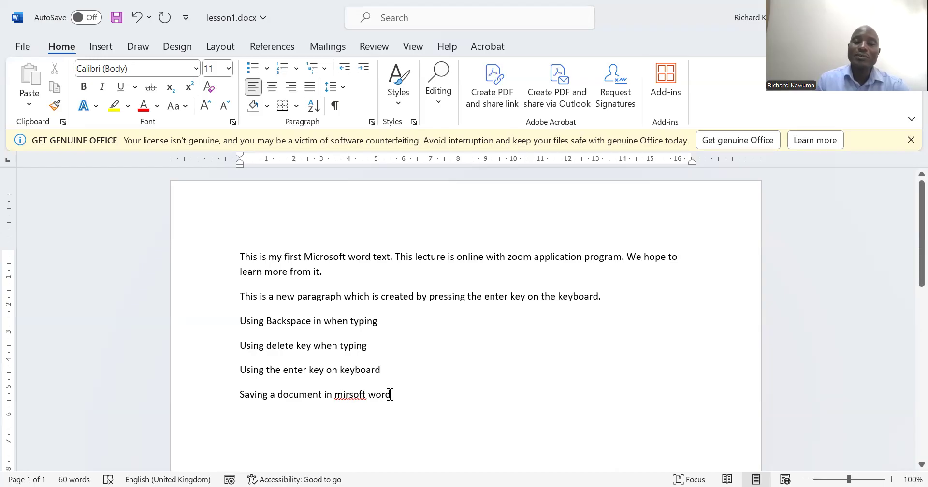
Add a seventh paragraph reading "Correcting spellings in Microsoft word"
key(Return)
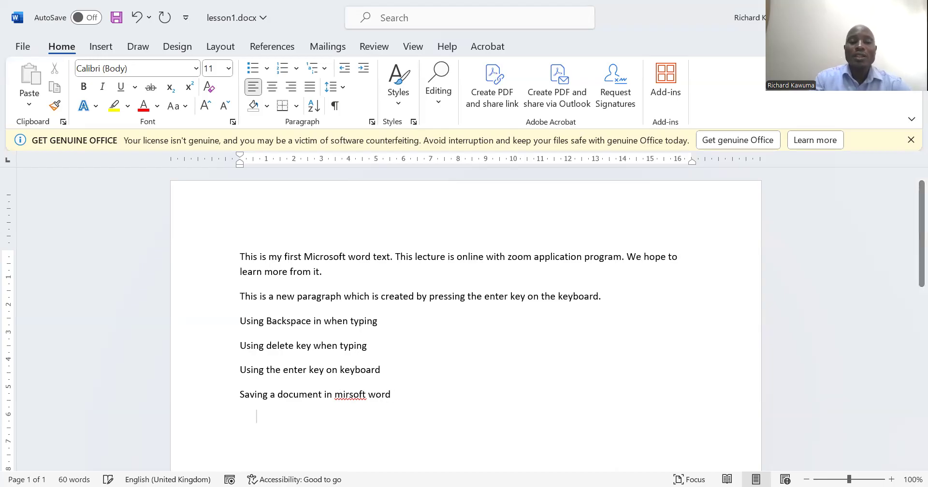
text(c)
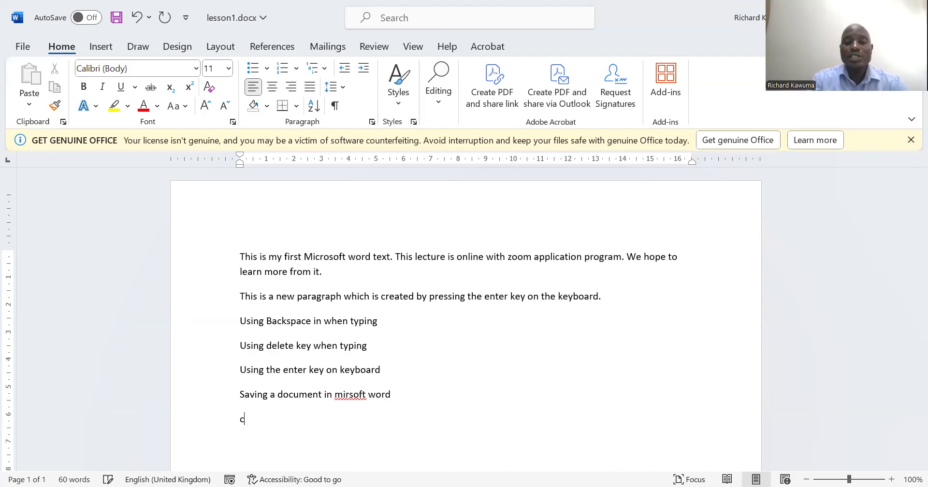
text(orrecting spee)
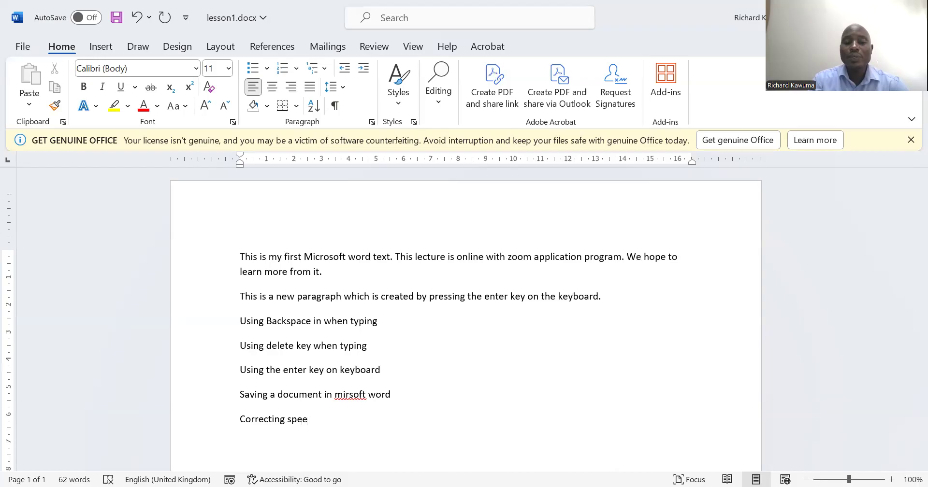
key(BackSpace)
text(llings in mic)
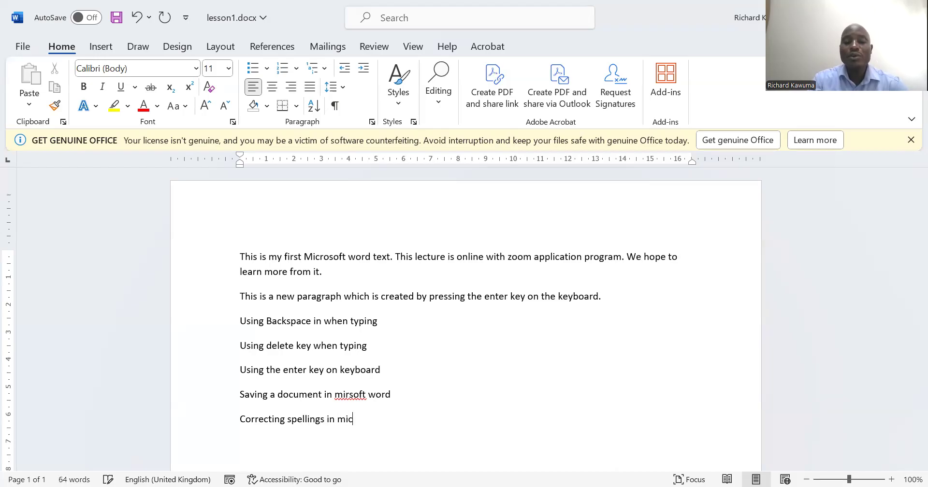
text(rosoft word)
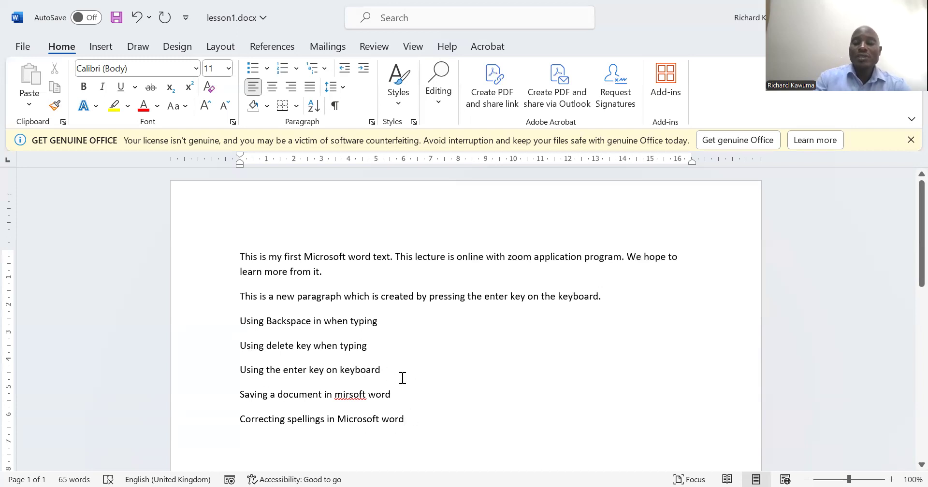
Add an eighth paragraph reading "Close a document"
key(Return)
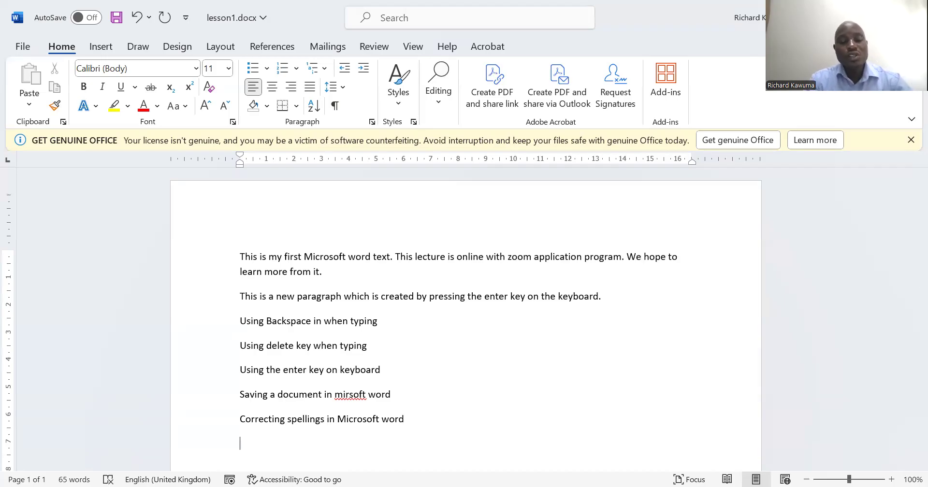
text(Clo)
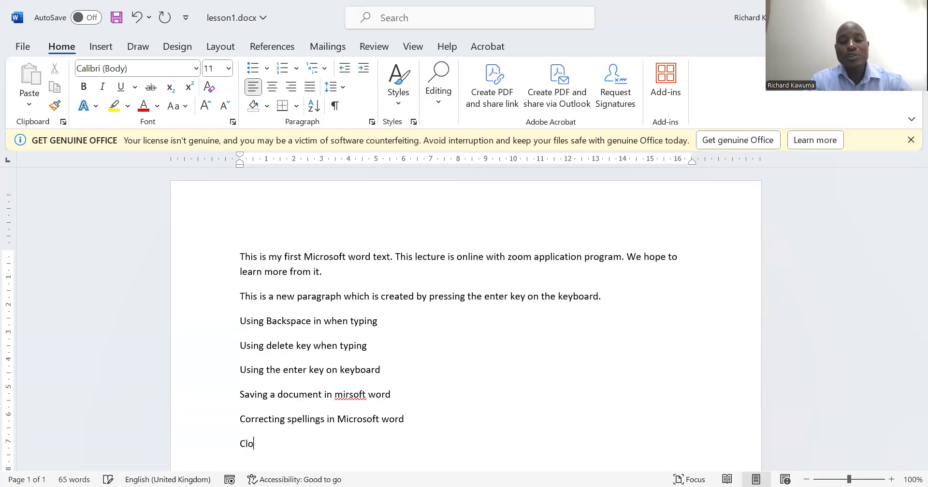
text(se a document)
Add a ninth paragraph reading "Opening a saved document"
key(Return)
text(o)
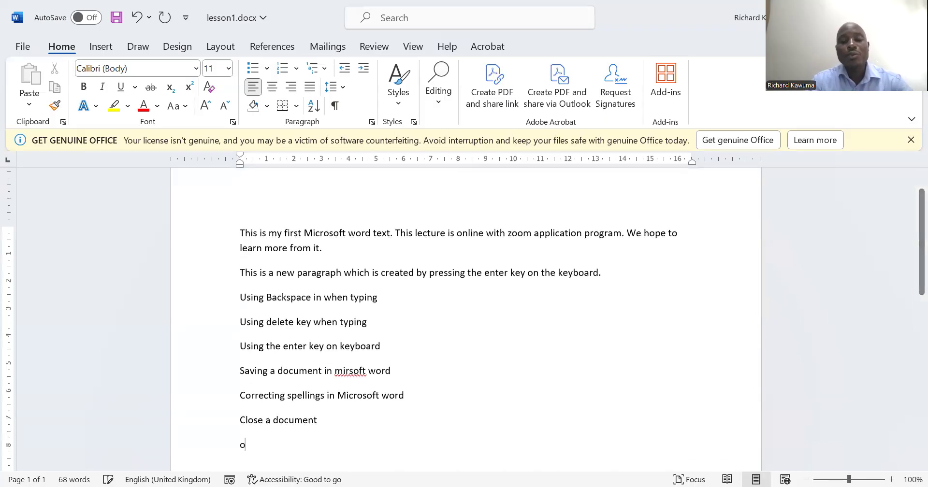
text(pening )
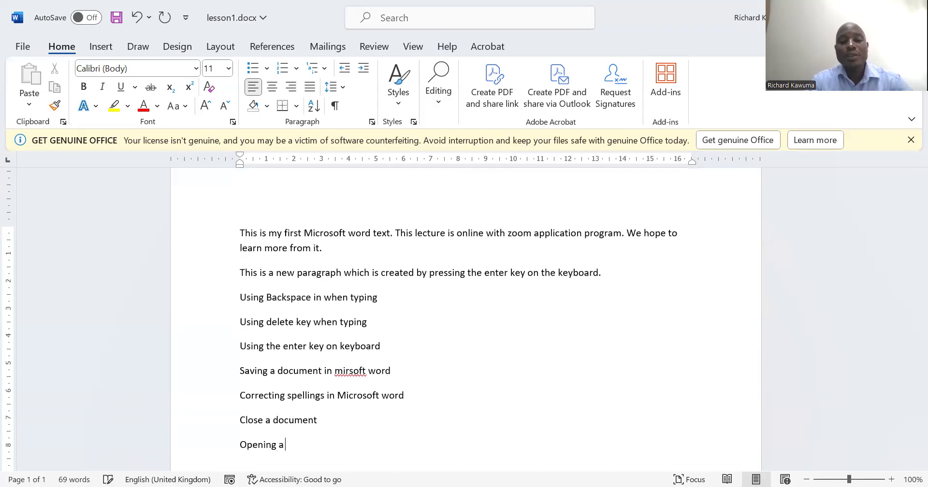
text(a saved document)
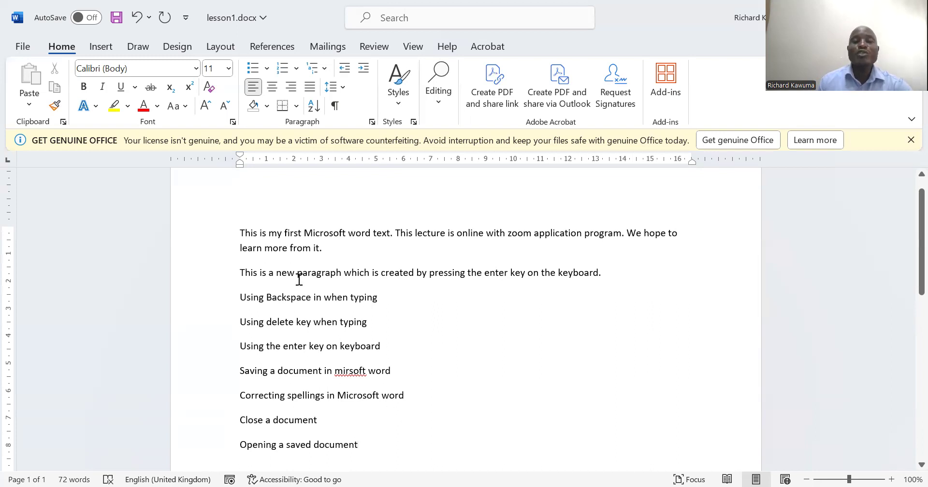
Save the changes to lesson1.docx and close the document
click(116, 18)
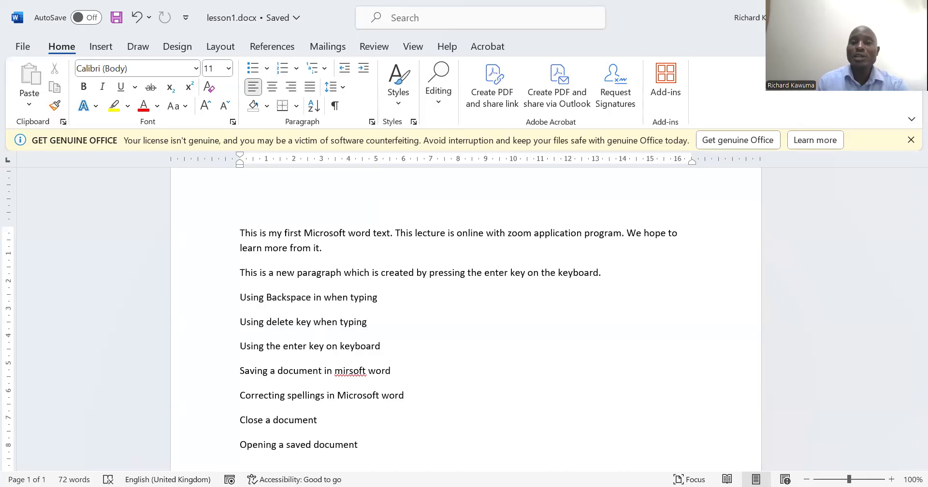
key(ctrl+w)
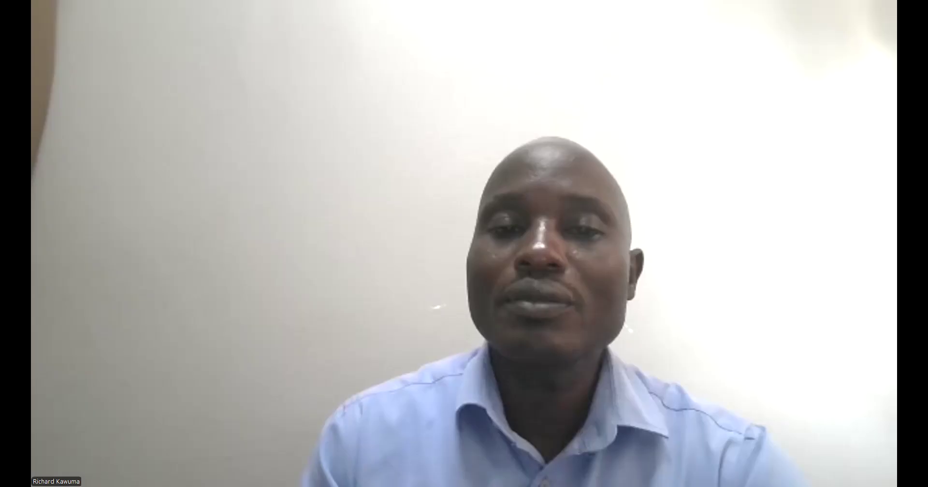
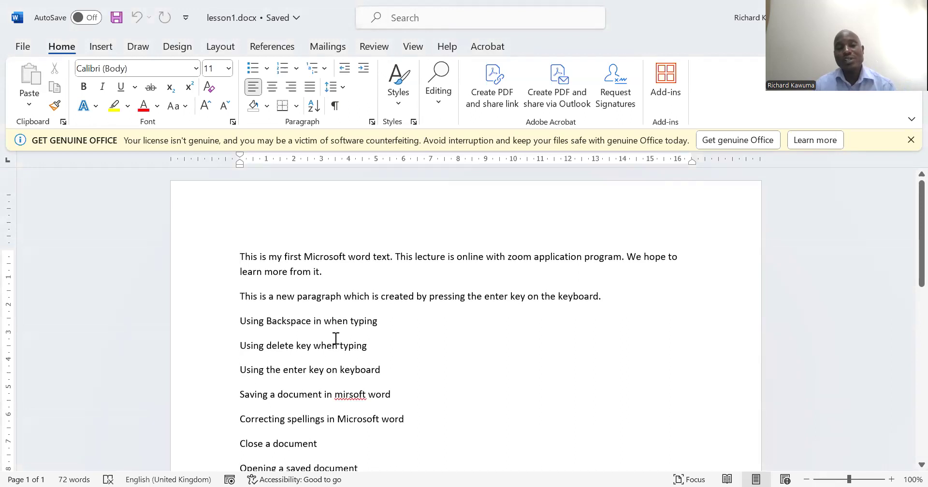
Start saving lesson1.docx as a file on this PC, with the Documents folder as the destination
click(14, 47)
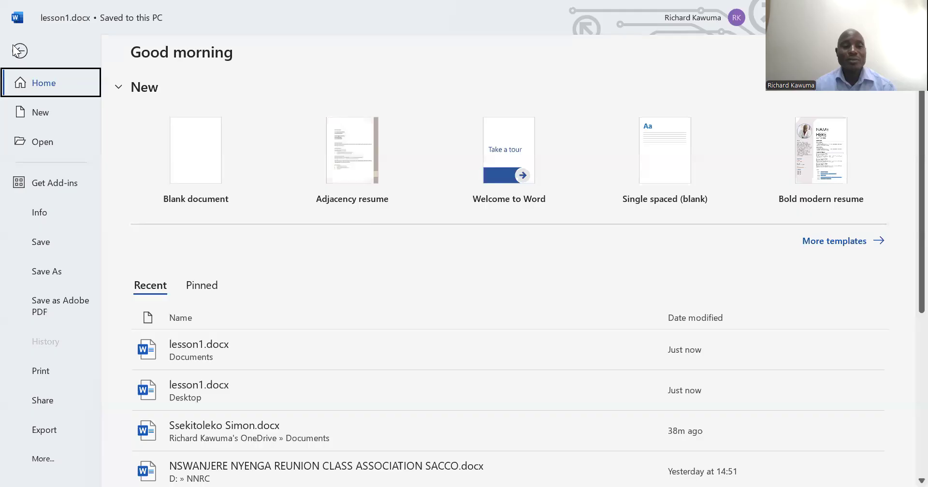
click(52, 271)
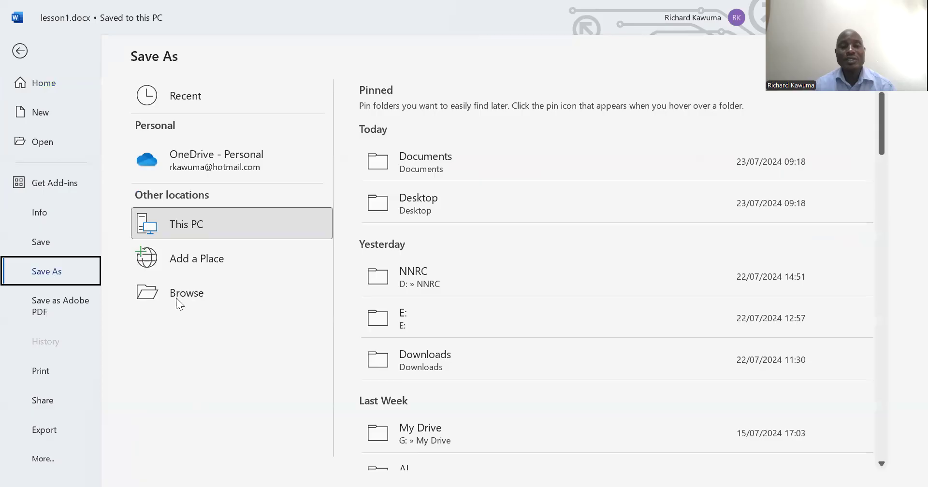
click(209, 299)
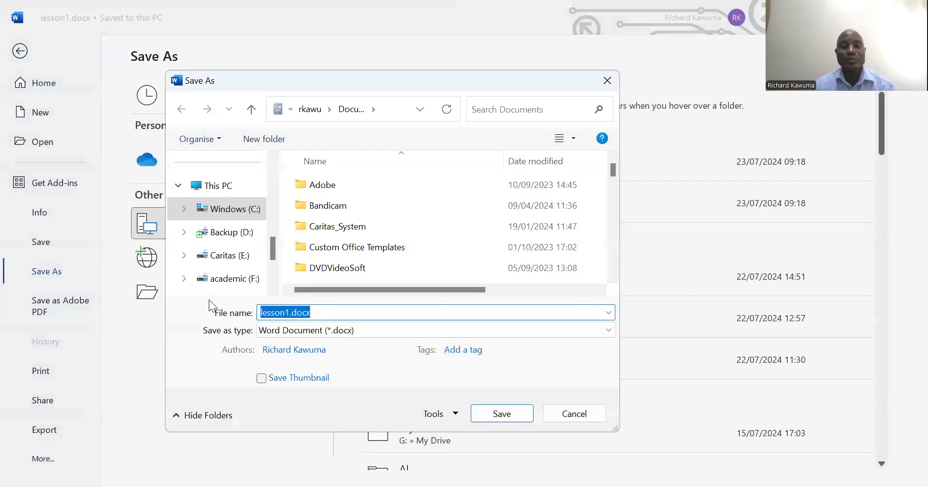
drag(275, 246, 277, 187)
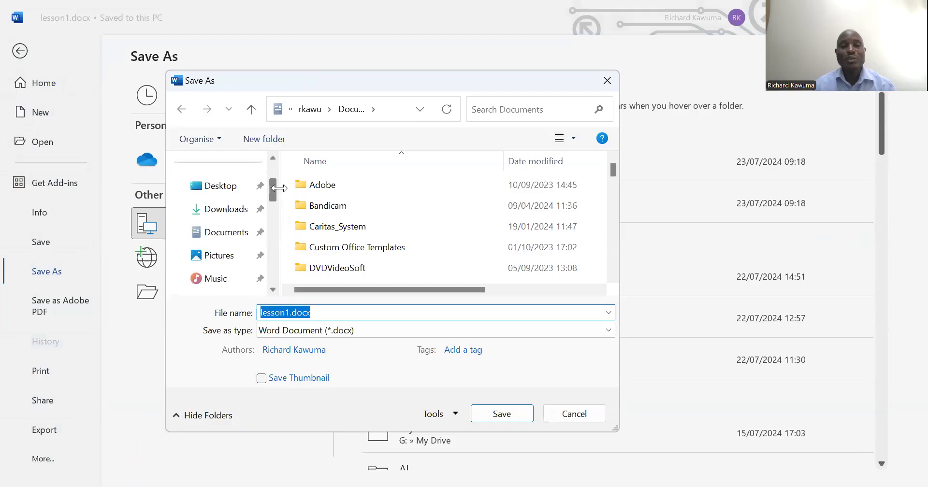
click(230, 233)
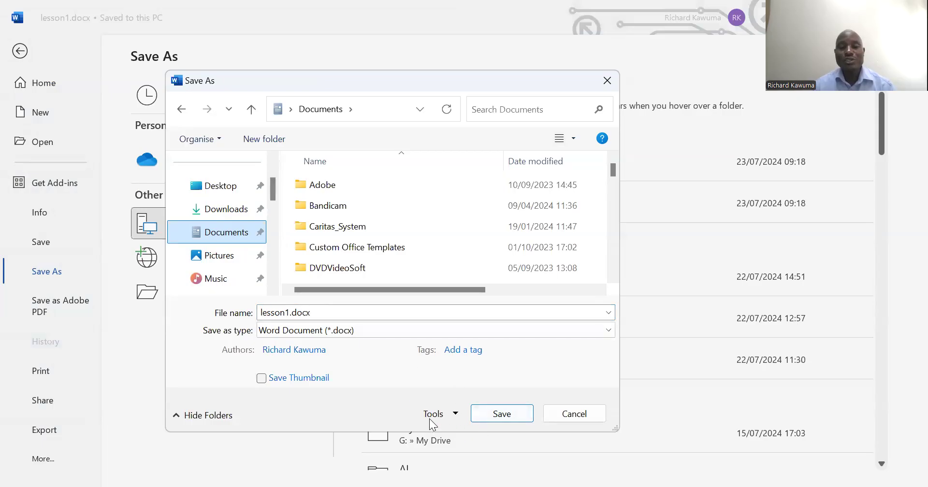
Set a password to open and a password to modify in the general save options for lesson1.docx
click(455, 415)
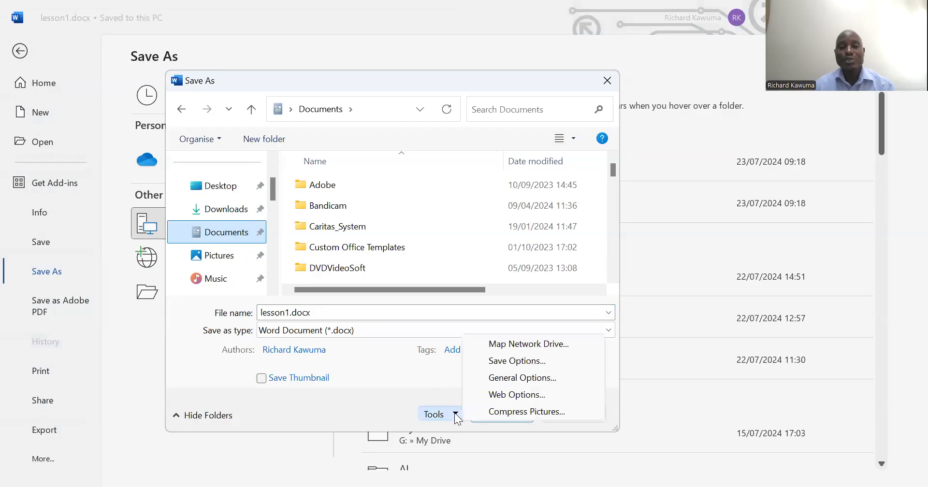
click(501, 378)
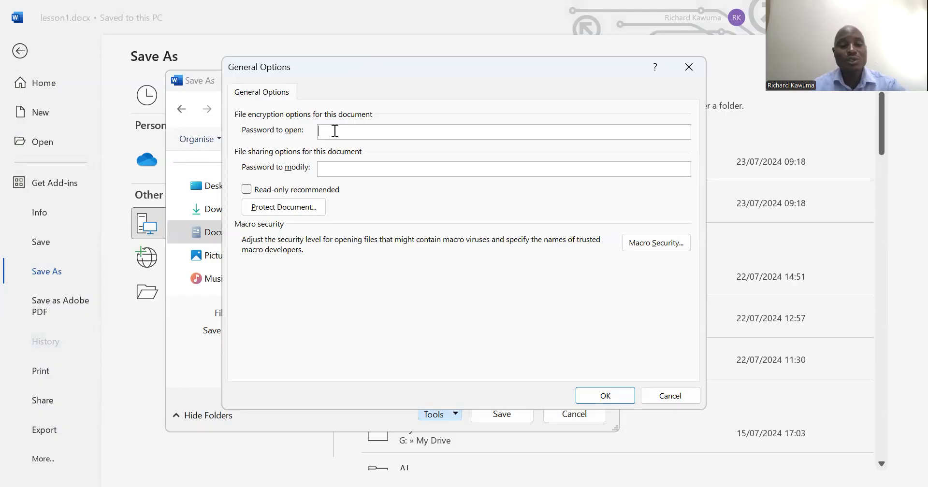
text(12345)
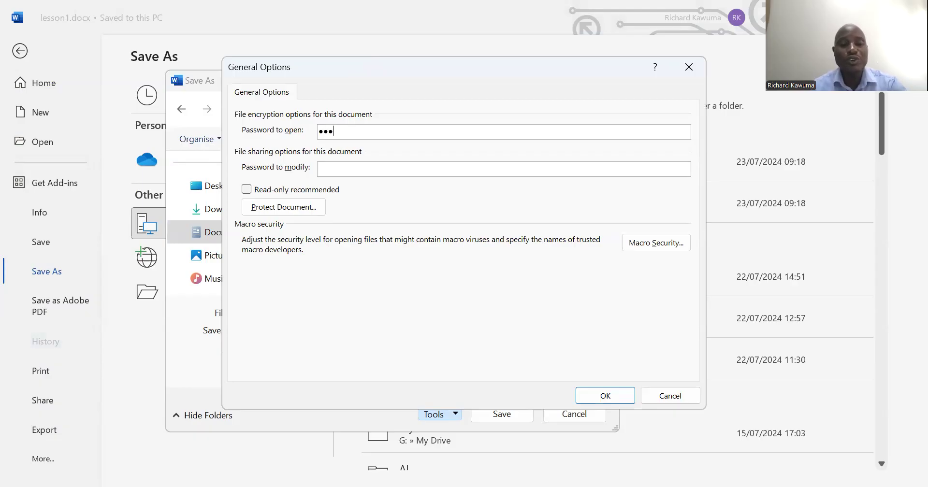
click(345, 169)
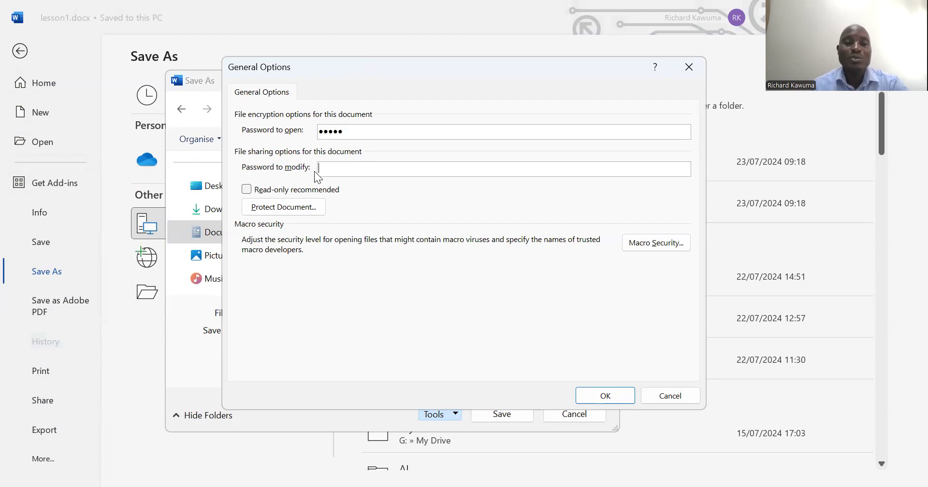
text(12345)
click(604, 401)
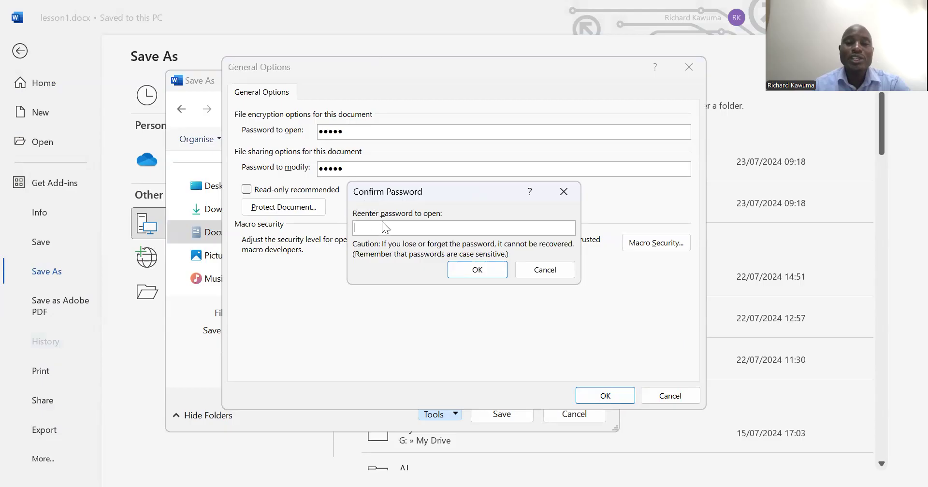
Re-enter the password to open and the password to modify, and save the protected lesson1.docx
text(12345)
click(467, 271)
text(12345)
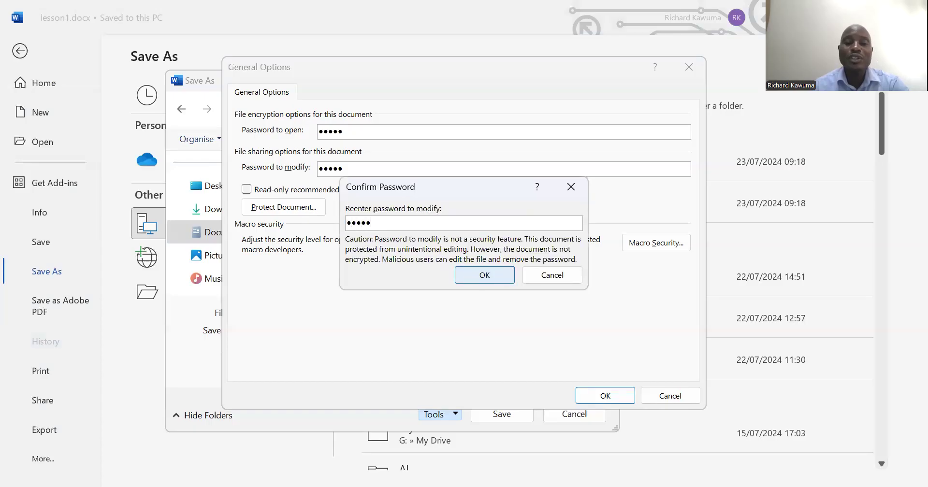
click(469, 276)
click(498, 416)
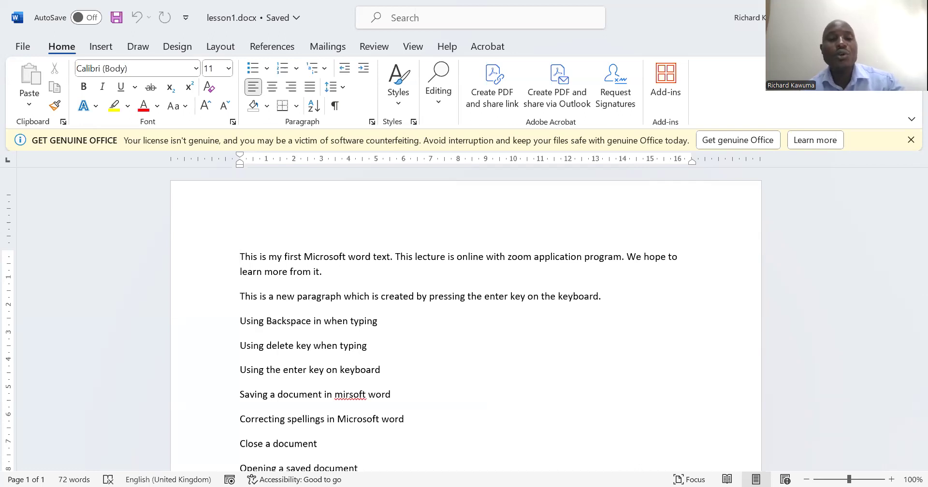
Switch to the blank Document1 window and open the recent lesson1.docx stored in Documents
click(807, 89)
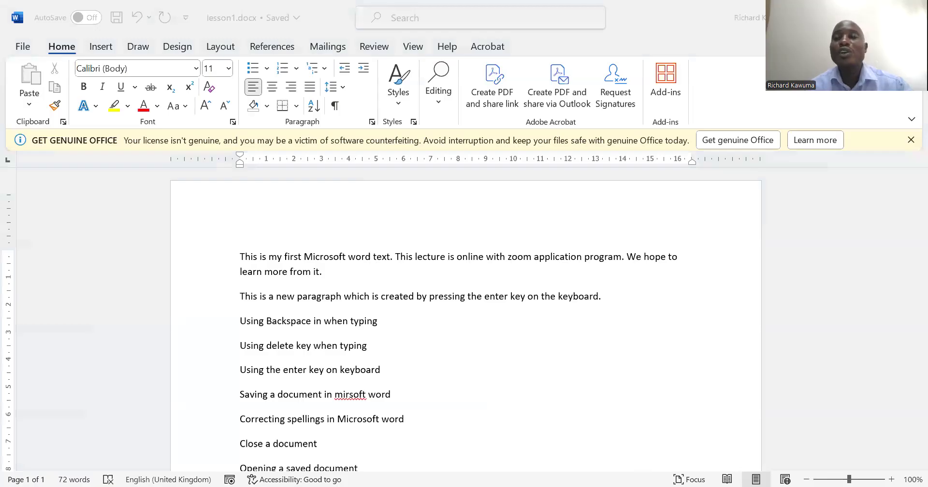
key(alt+Tab)
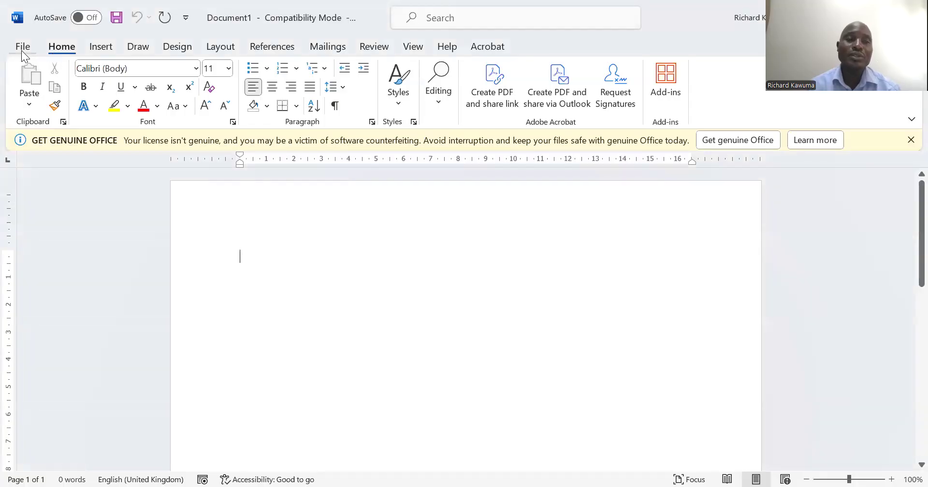
click(23, 48)
click(197, 346)
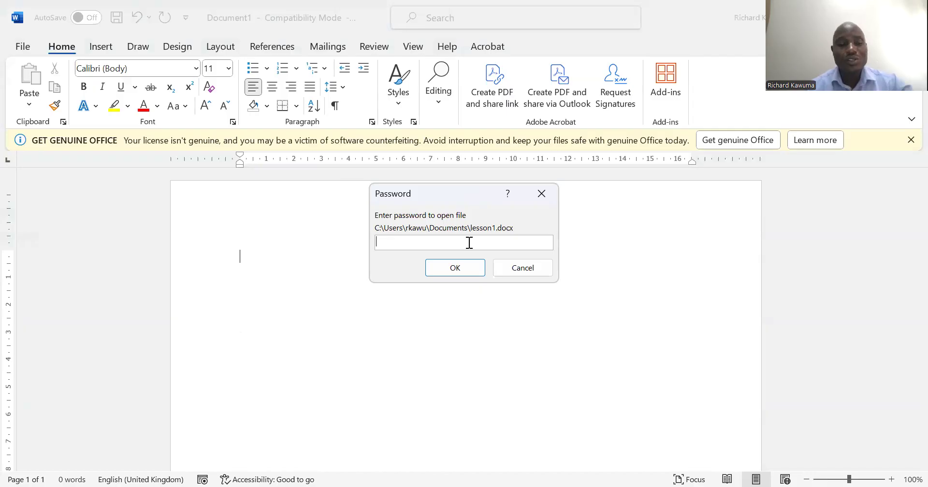
Unlock lesson1.docx with the password to open and the password to modify
text(12345)
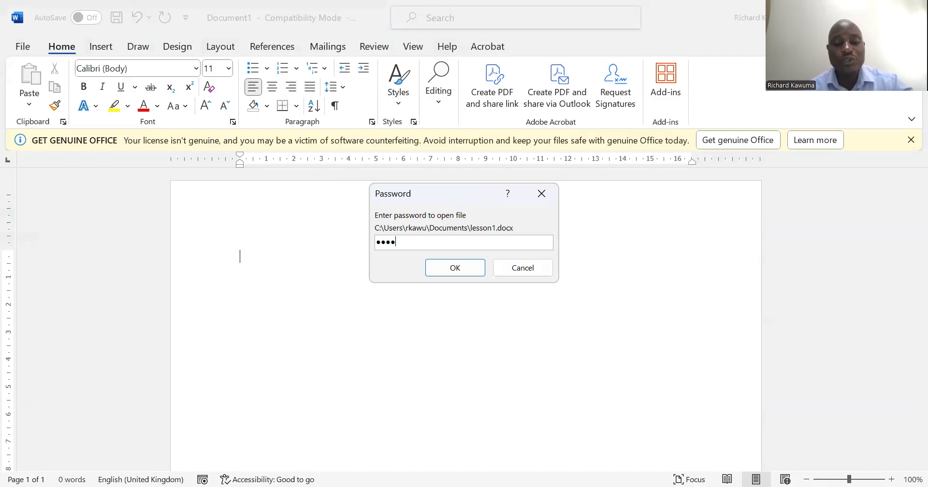
click(458, 271)
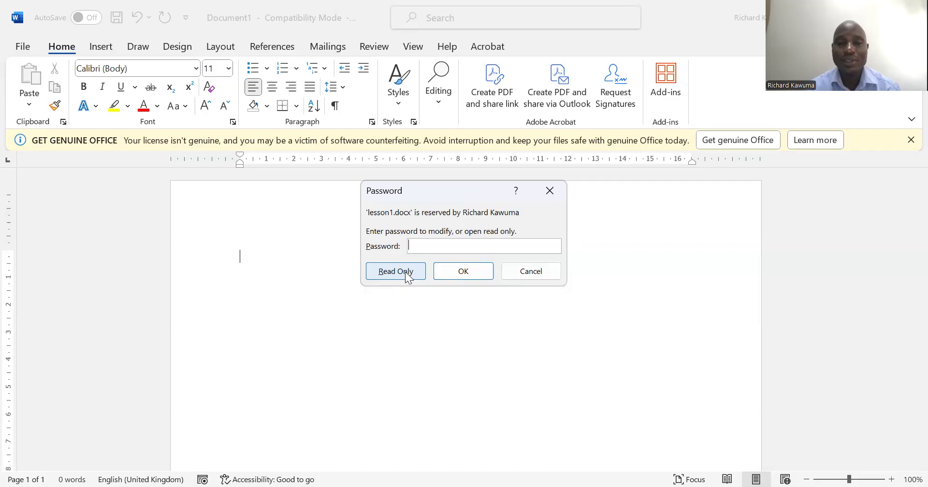
text(12345)
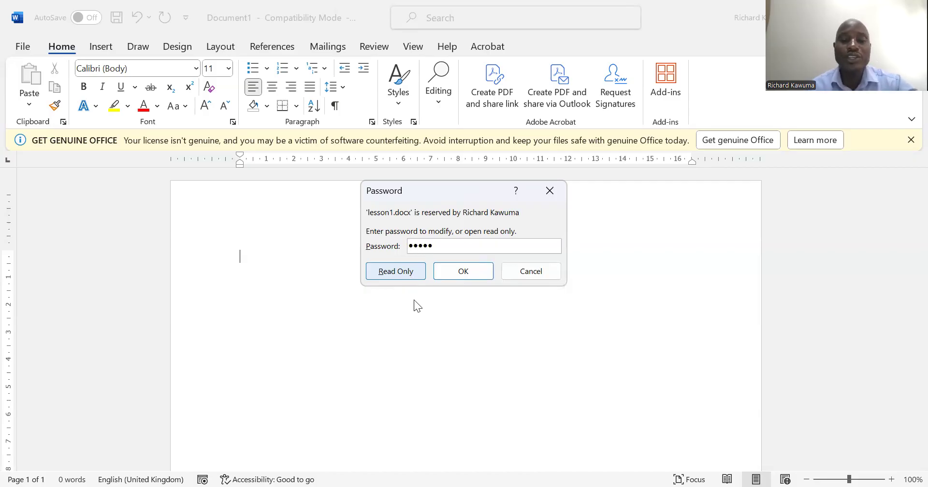
click(449, 271)
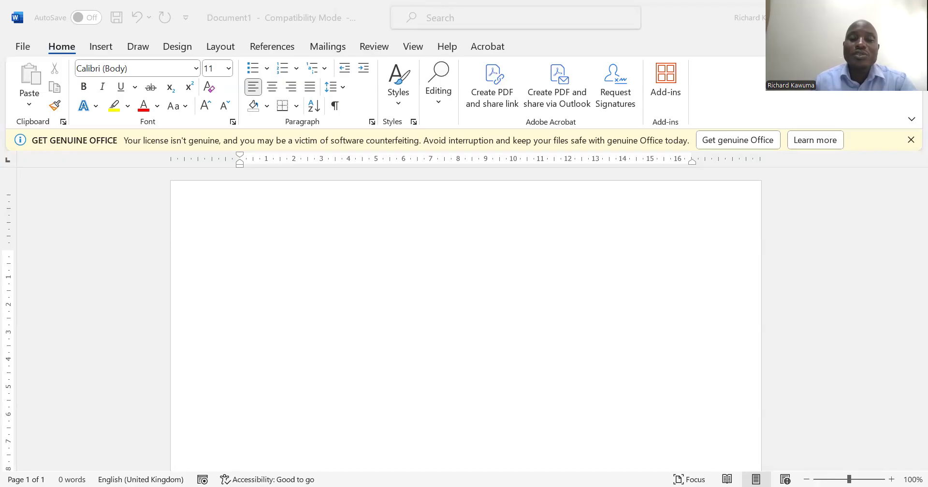
Switch to the web browser and load the Google home page
click(456, 198)
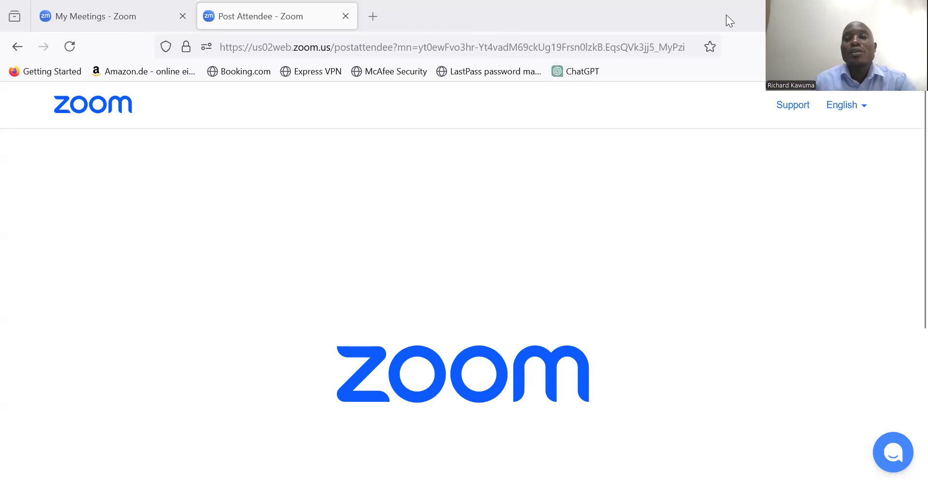
key(ctrl+l)
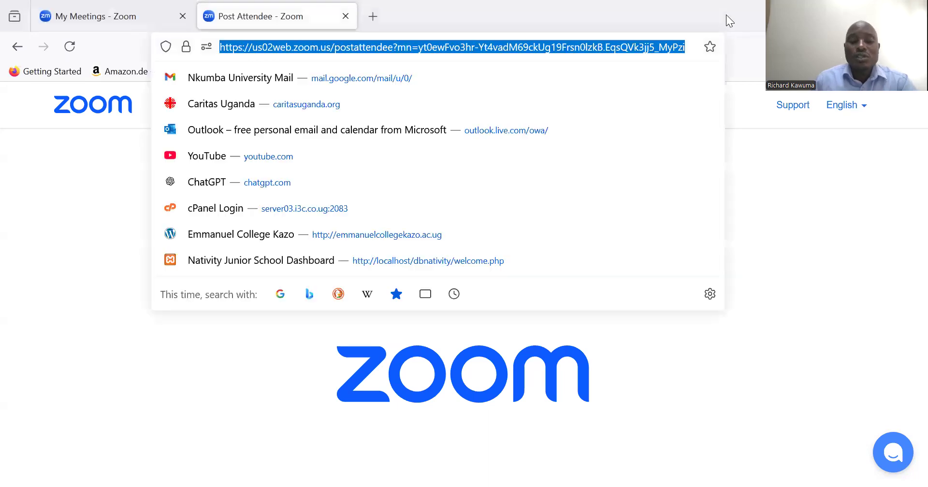
text(google.com)
key(Return)
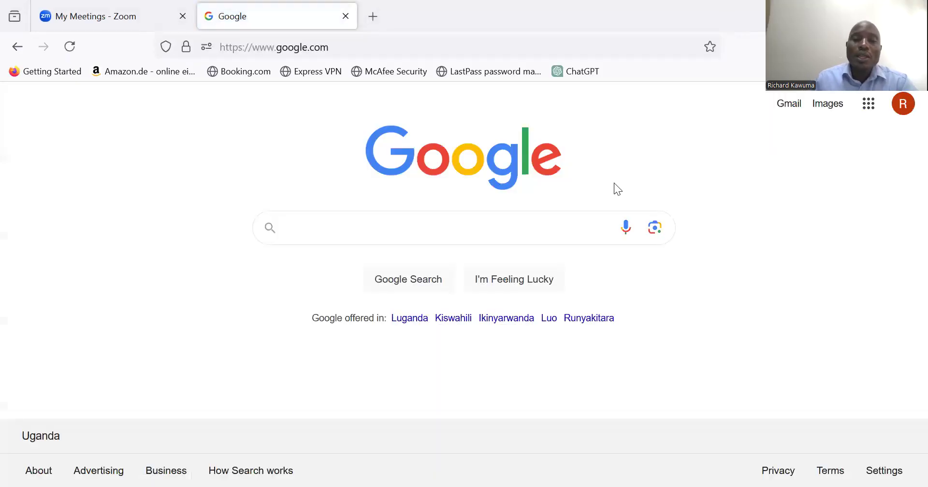
Search Google for "typing lessons" and show the video results
text(typing)
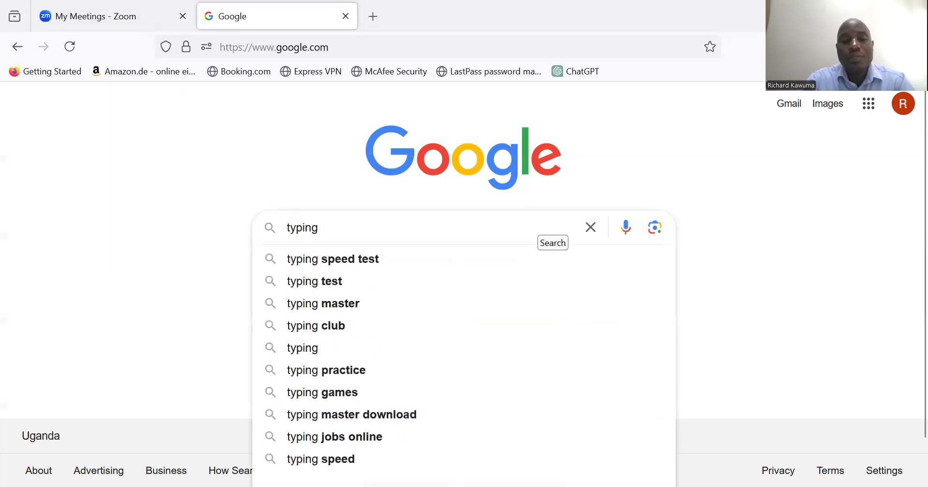
text( less)
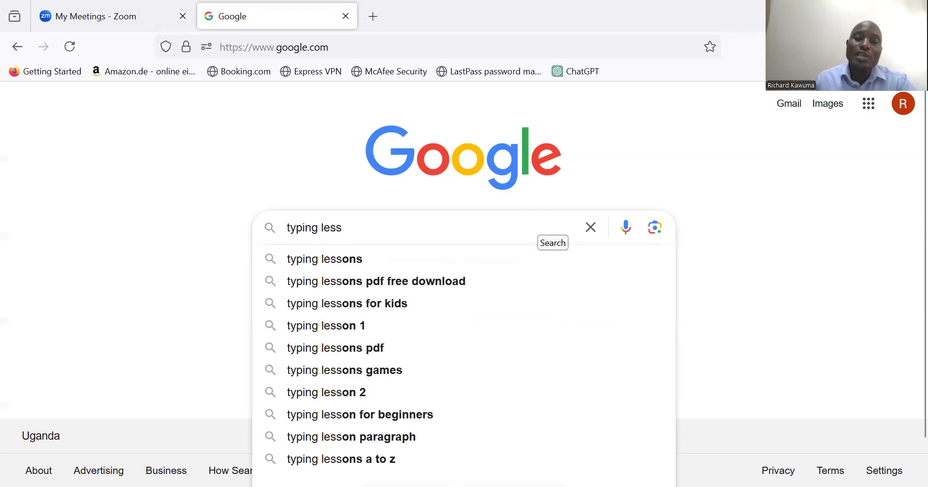
click(401, 258)
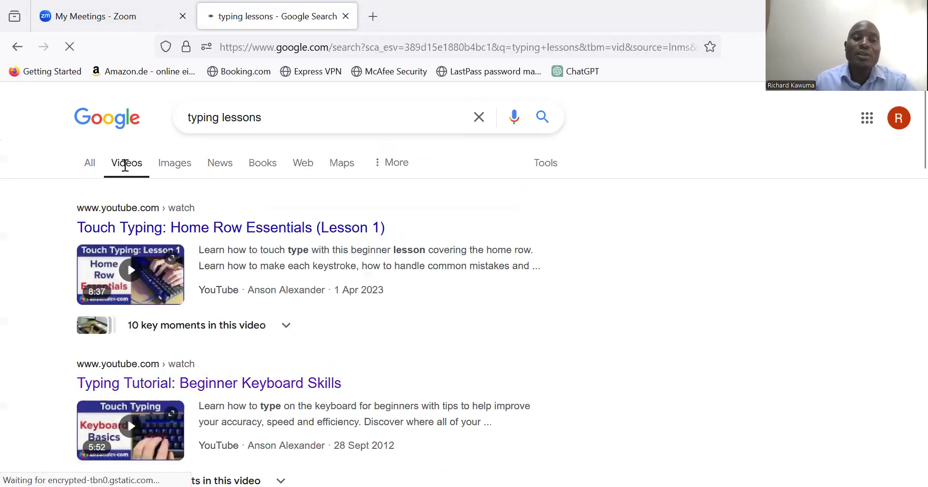
Look through the list of video results for typing lessons
scroll(205, 255, down, 8)
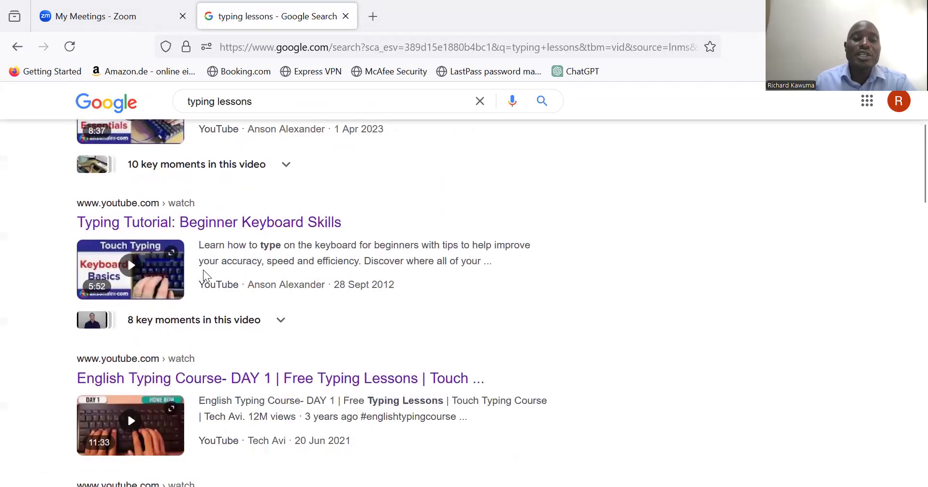
scroll(204, 279, down, 6)
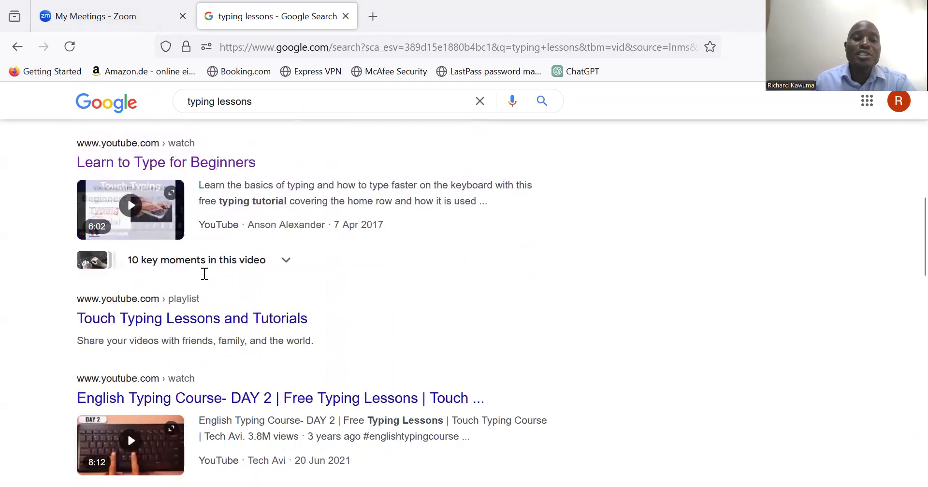
scroll(205, 278, down, 10)
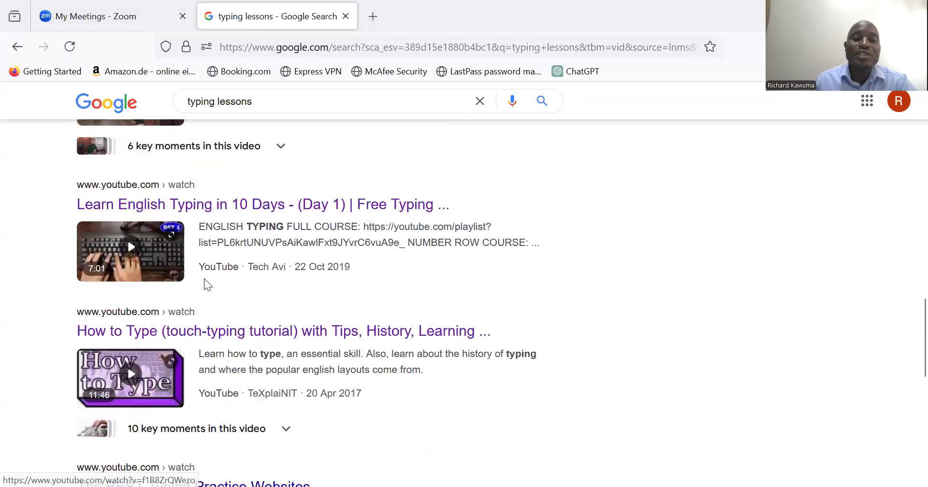
scroll(204, 283, down, 4)
scroll(204, 282, up, 9)
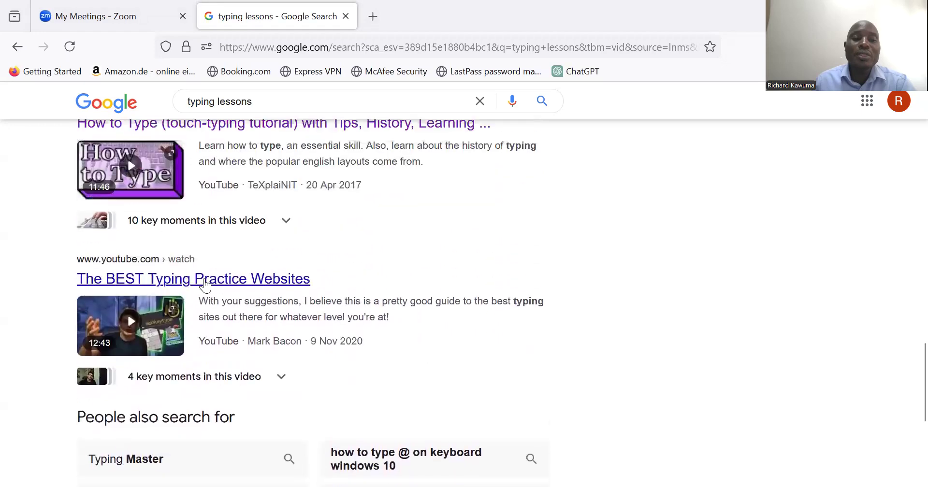
scroll(204, 284, up, 12)
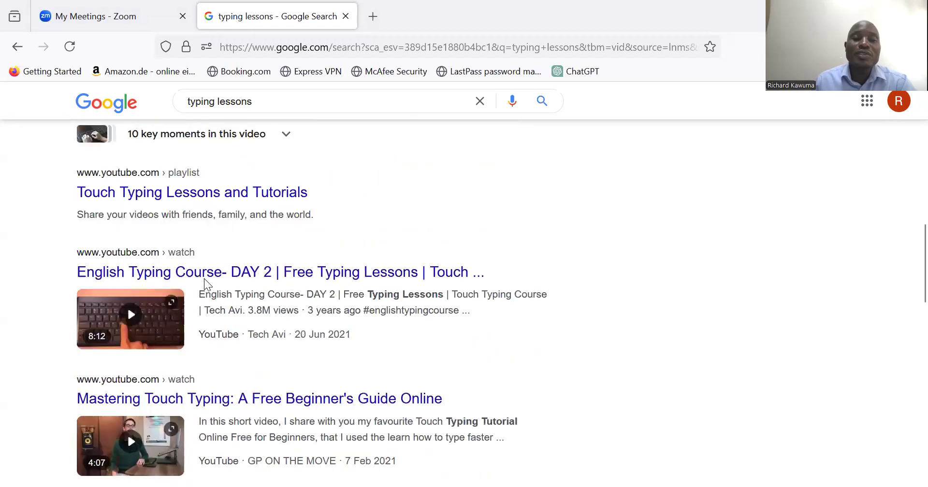
scroll(205, 285, up, 6)
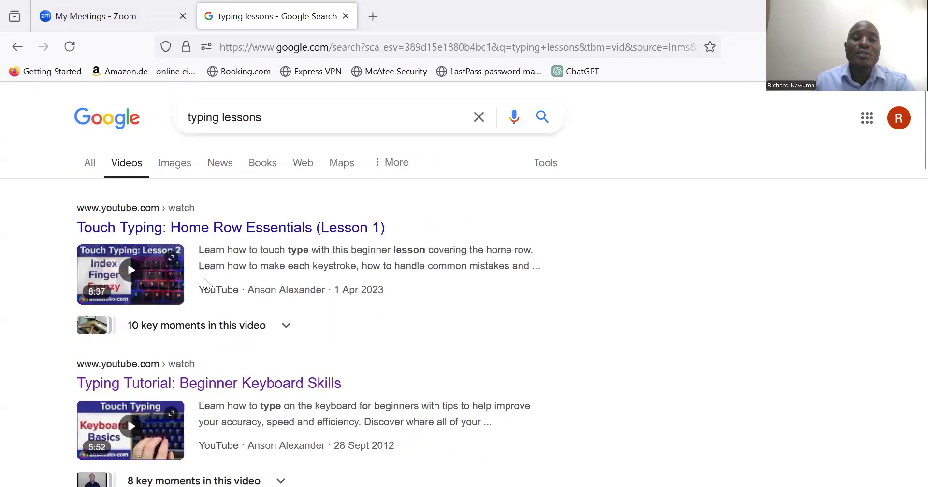
Replace the search with "mavis beacon online" and look through the video results
drag(279, 128, 177, 120)
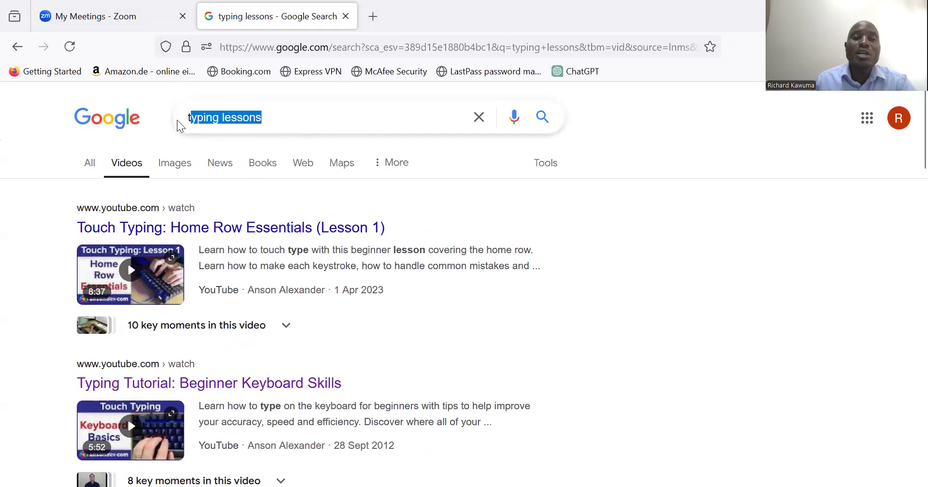
key(BackSpace)
text(mavis)
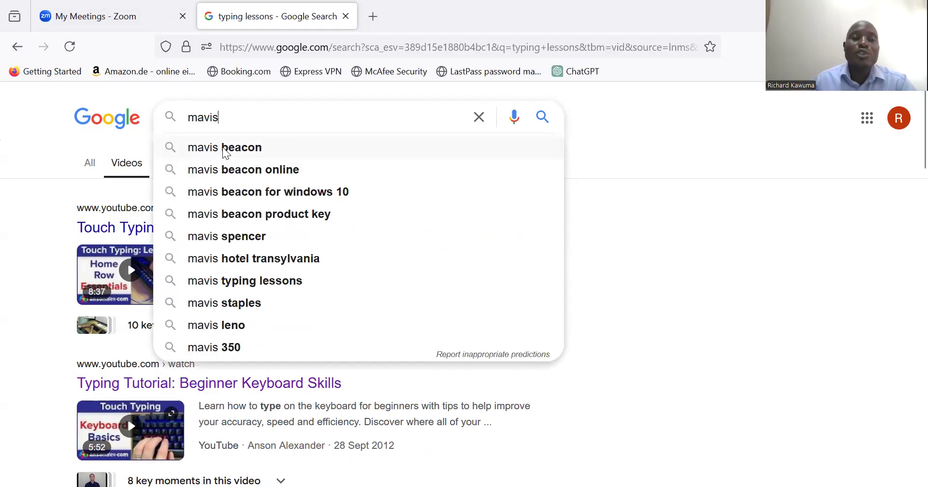
click(223, 169)
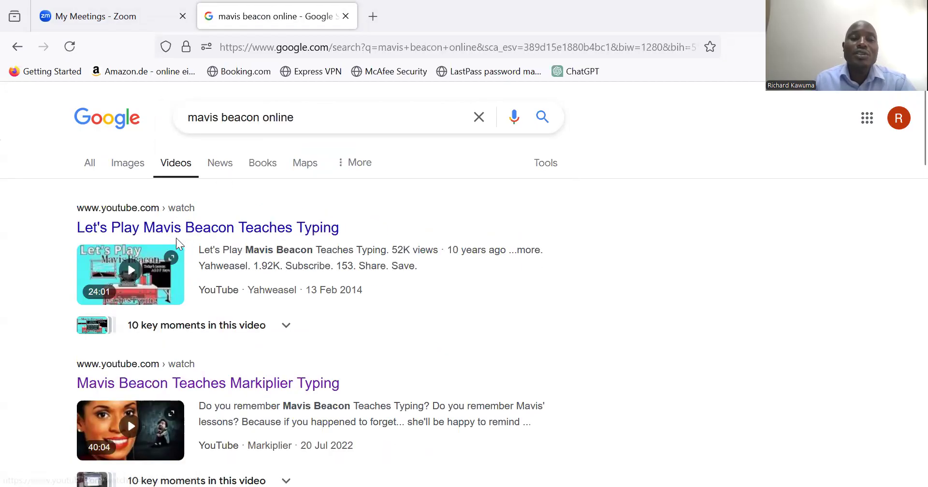
scroll(166, 273, down, 3)
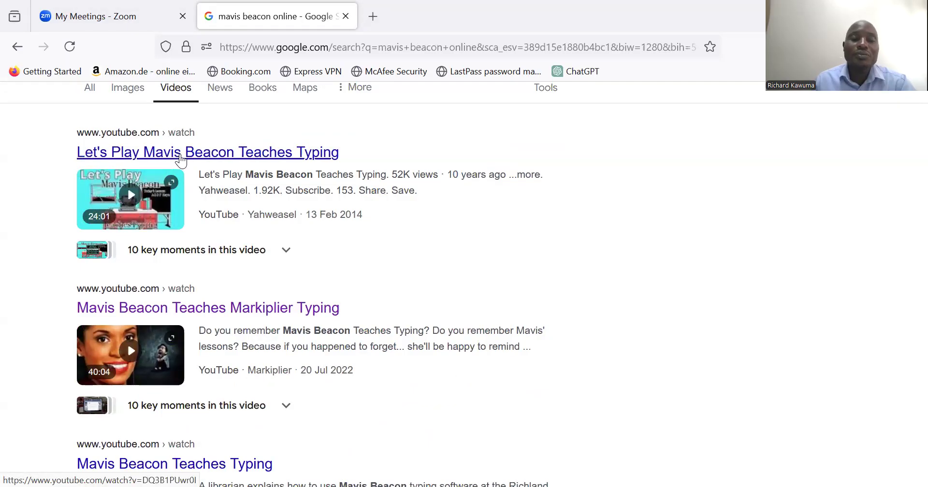
Replace the Google search with "typefaster free download" and show all results instead of only videos
scroll(263, 274, up, 3)
drag(305, 122, 188, 124)
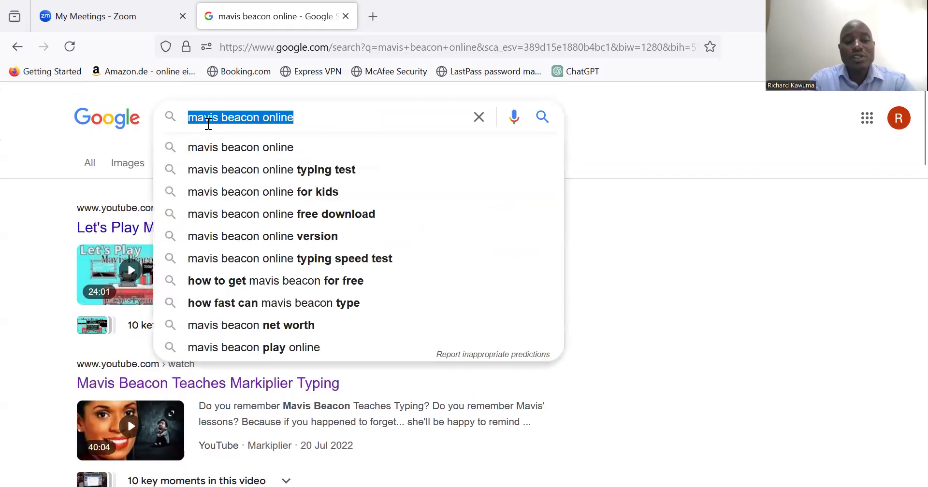
text(type)
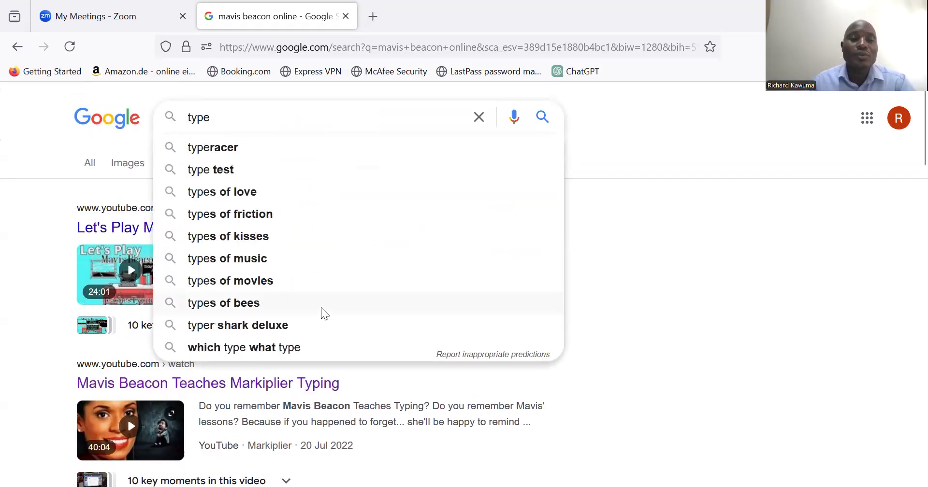
text(fa)
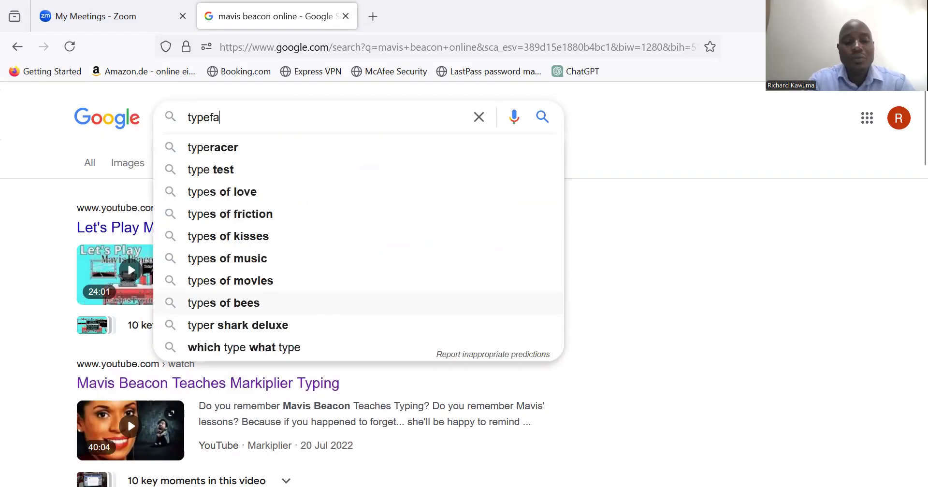
text(s)
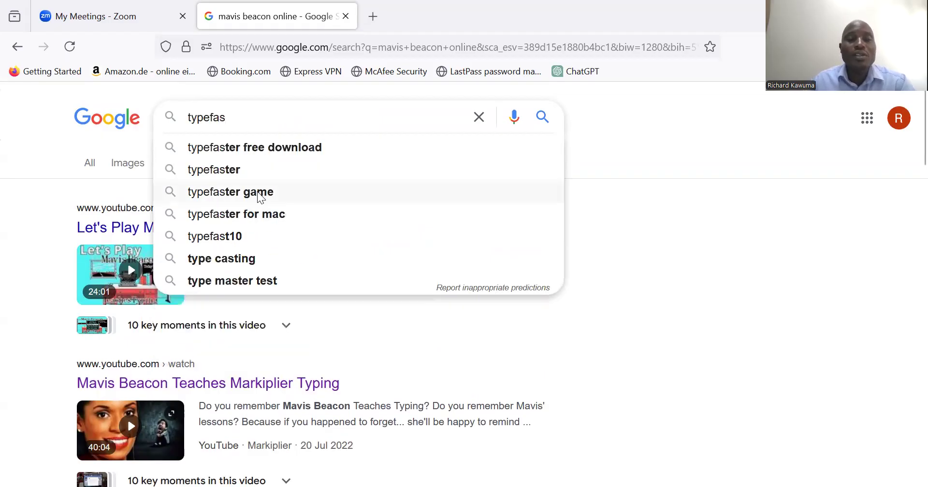
click(253, 147)
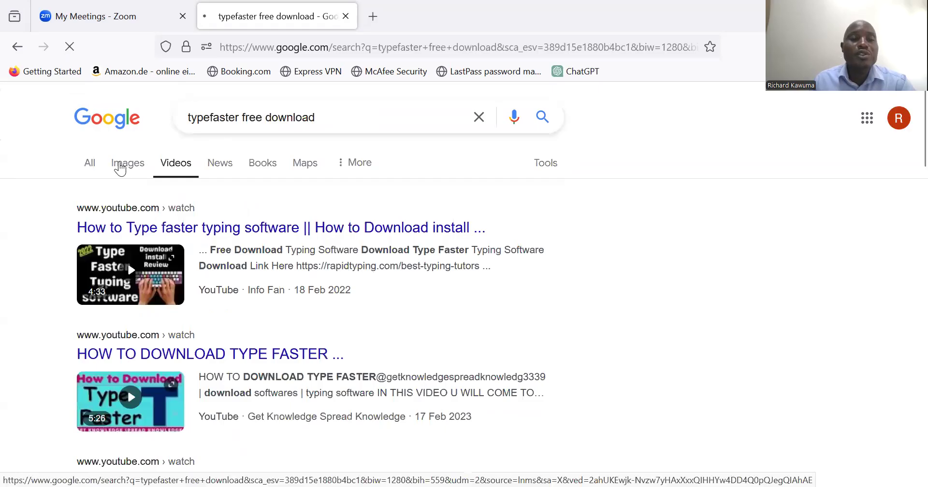
click(93, 162)
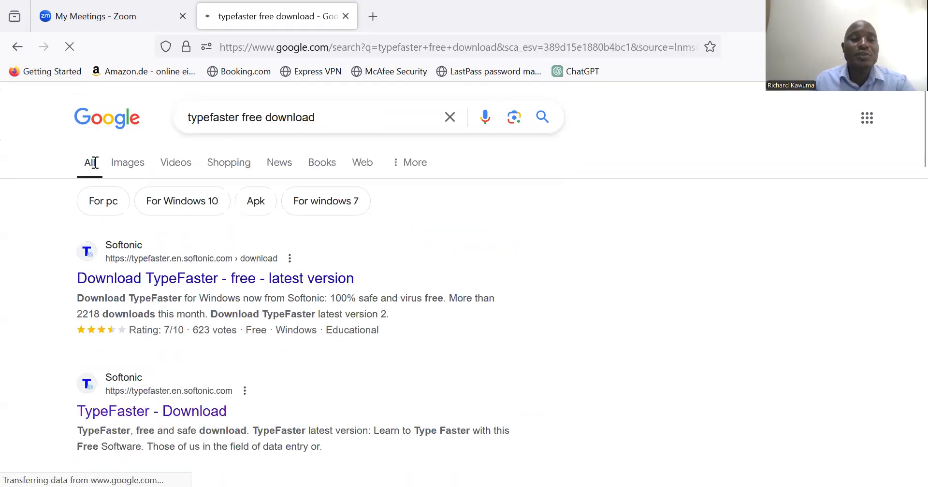